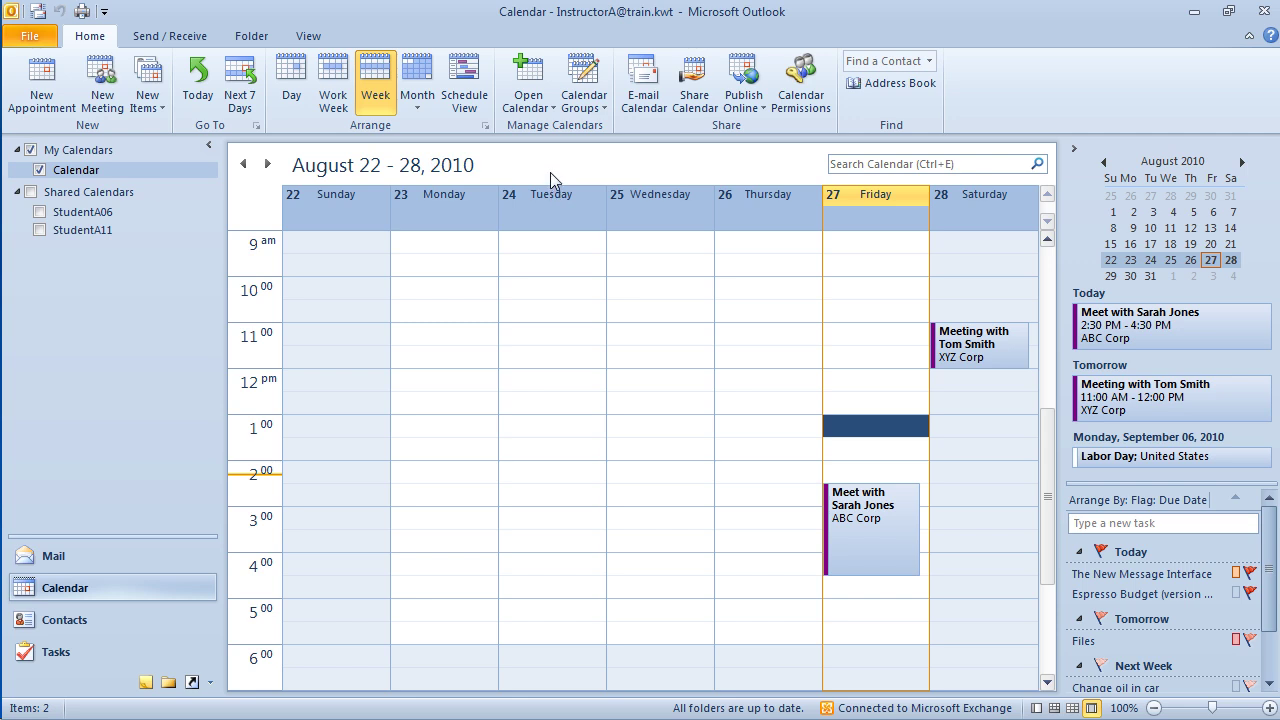
Step: Look through the Day and Month arrangements and leave the calendar in the Work Week arrangement
click(337, 110)
click(292, 100)
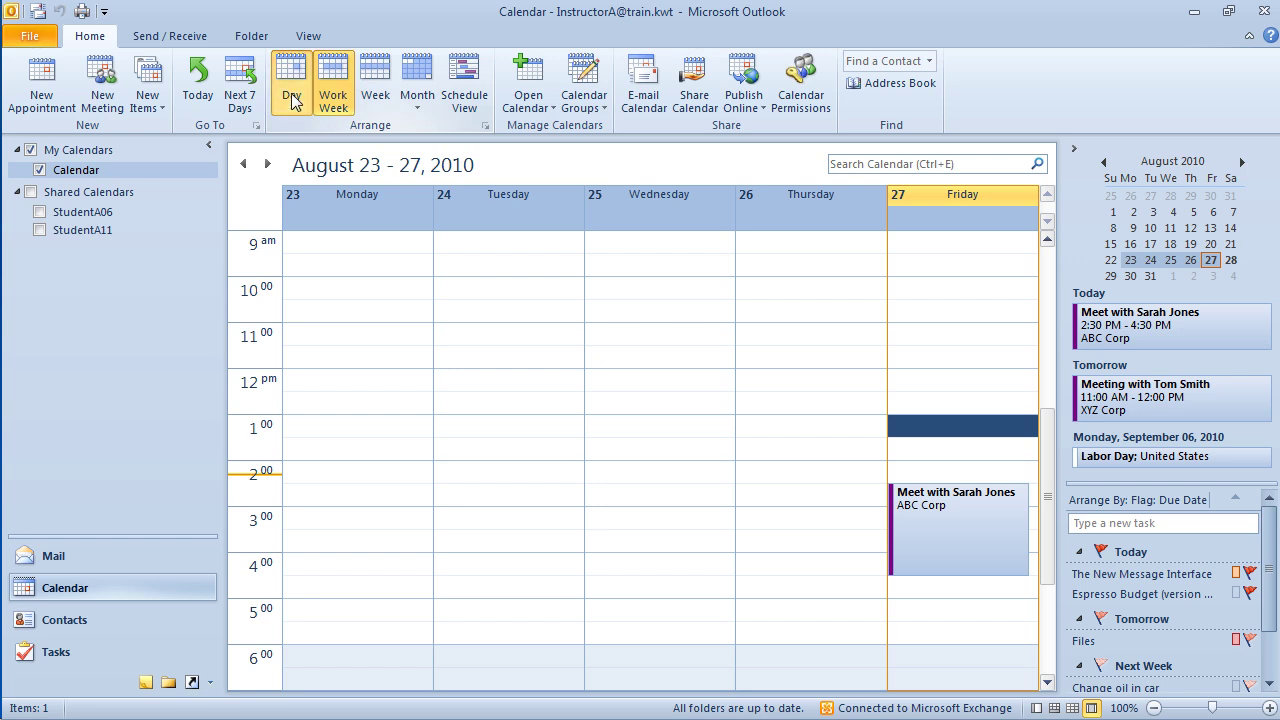
click(420, 82)
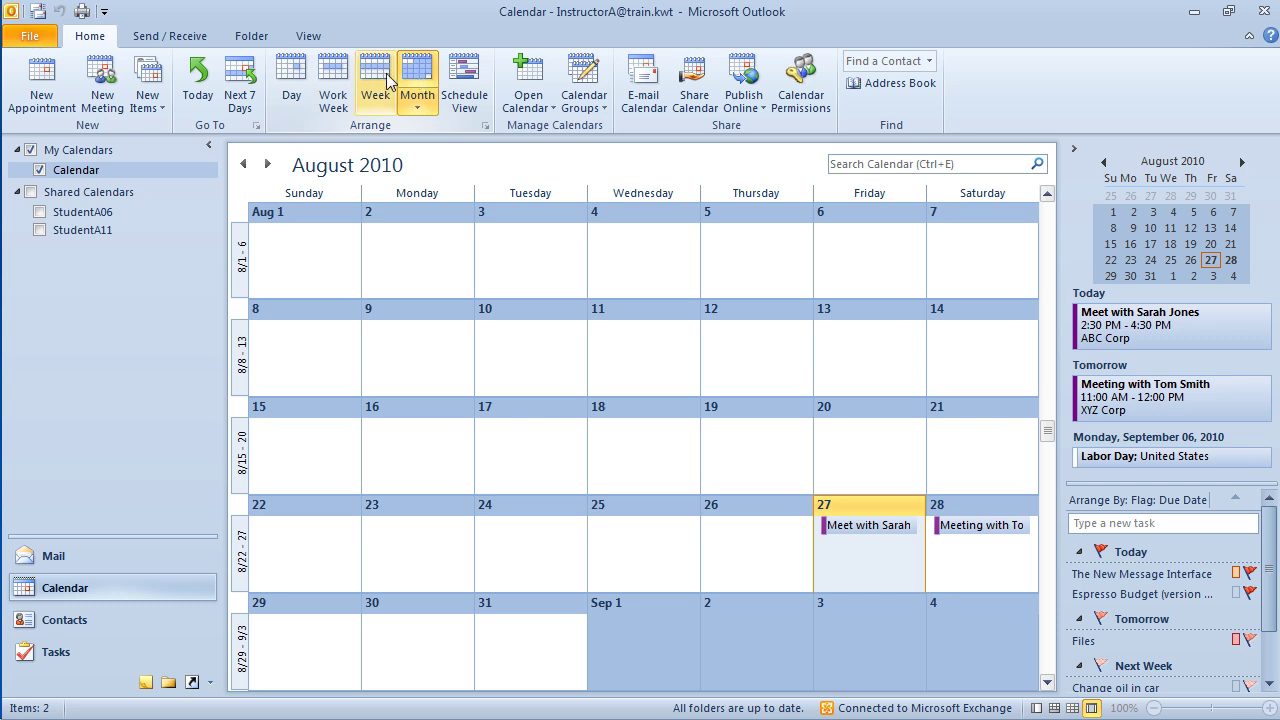
click(338, 82)
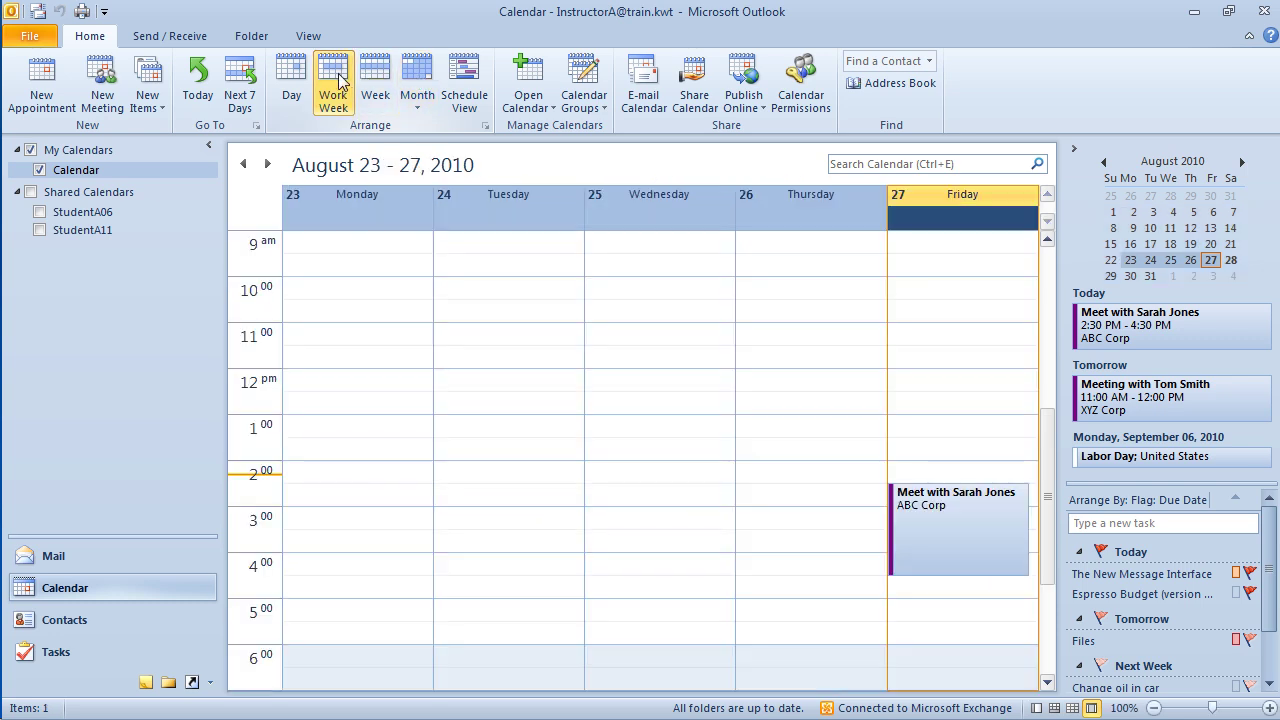
Step: Compare the calendar window's four layouts, including Calendar and Tasks, and return to the one with the task pane
click(1040, 708)
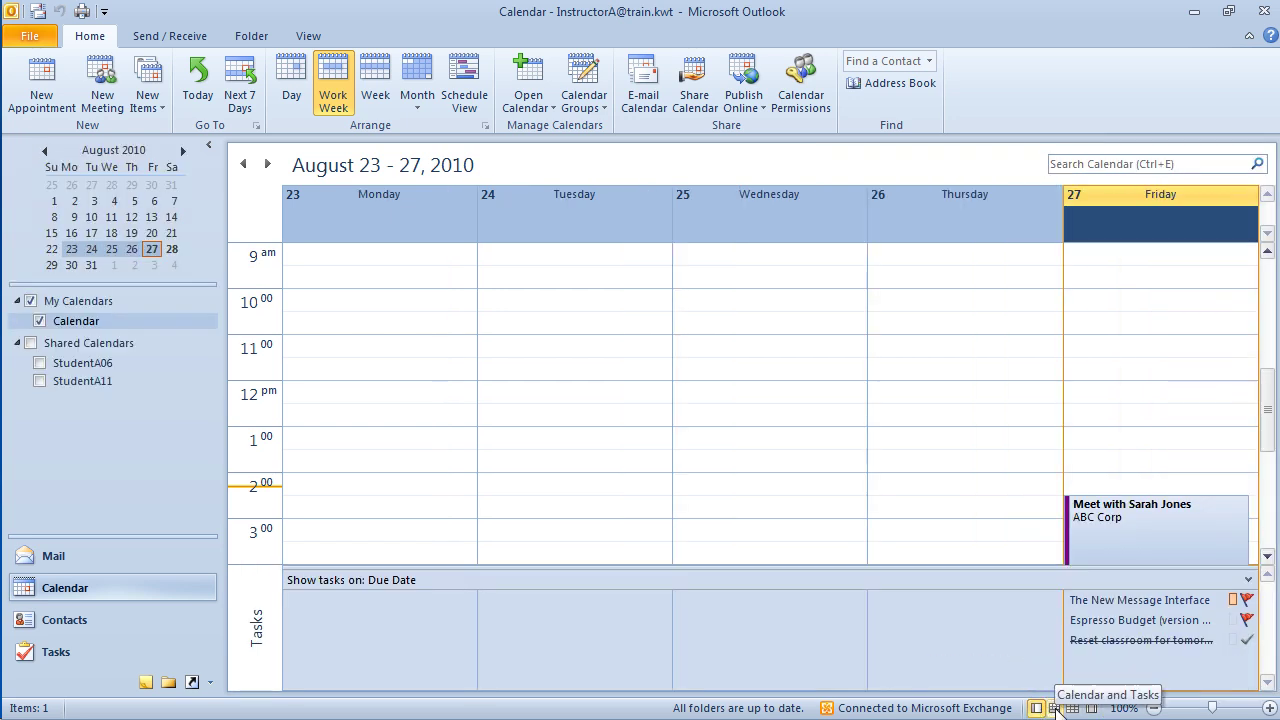
click(1055, 708)
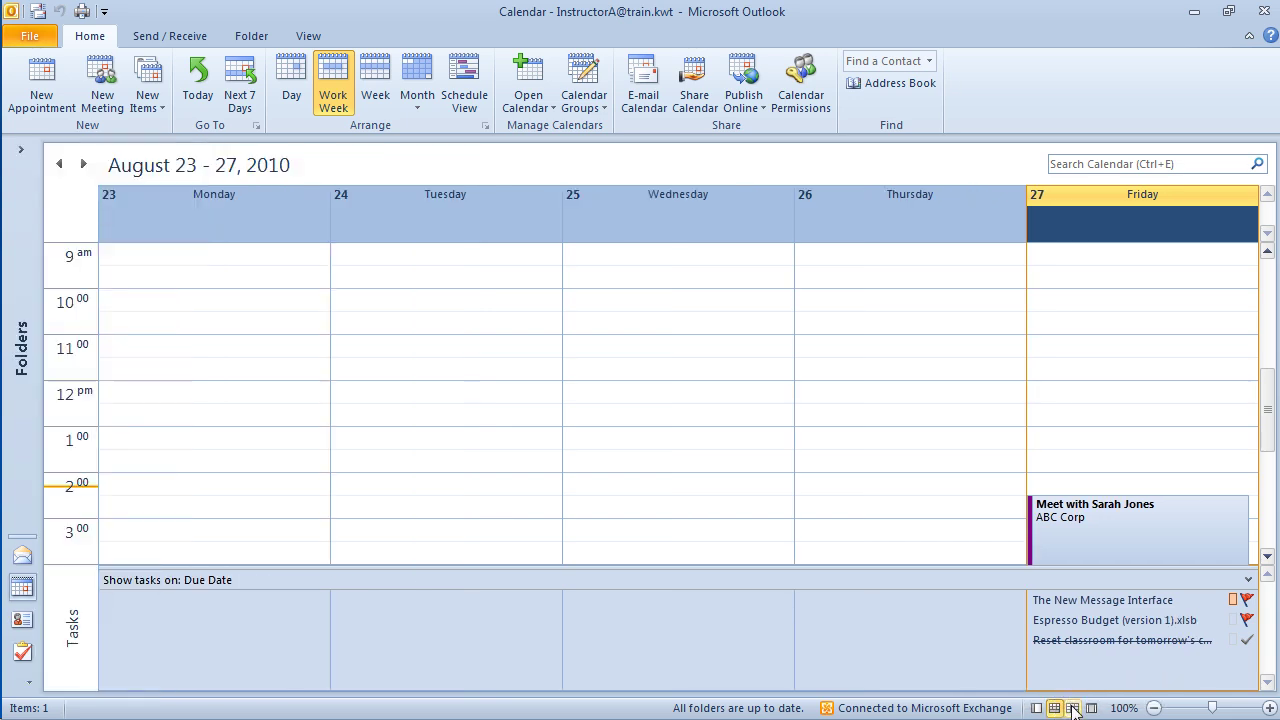
click(1073, 708)
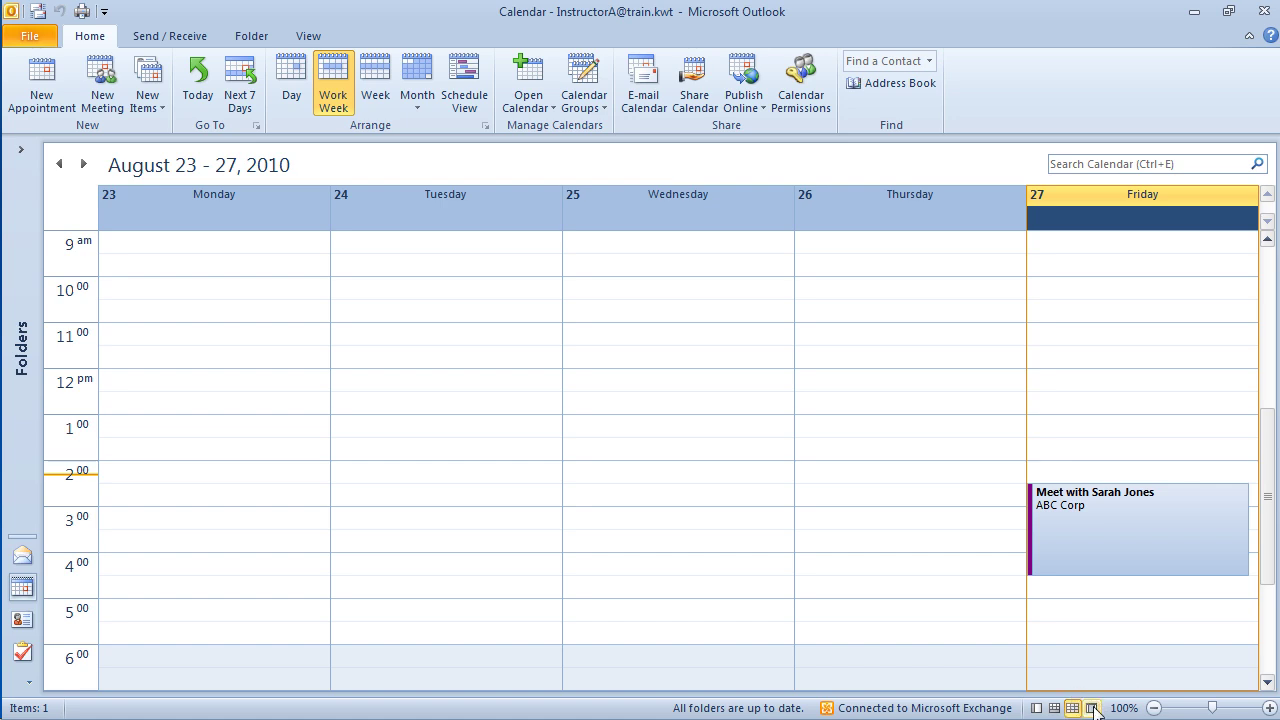
click(1092, 708)
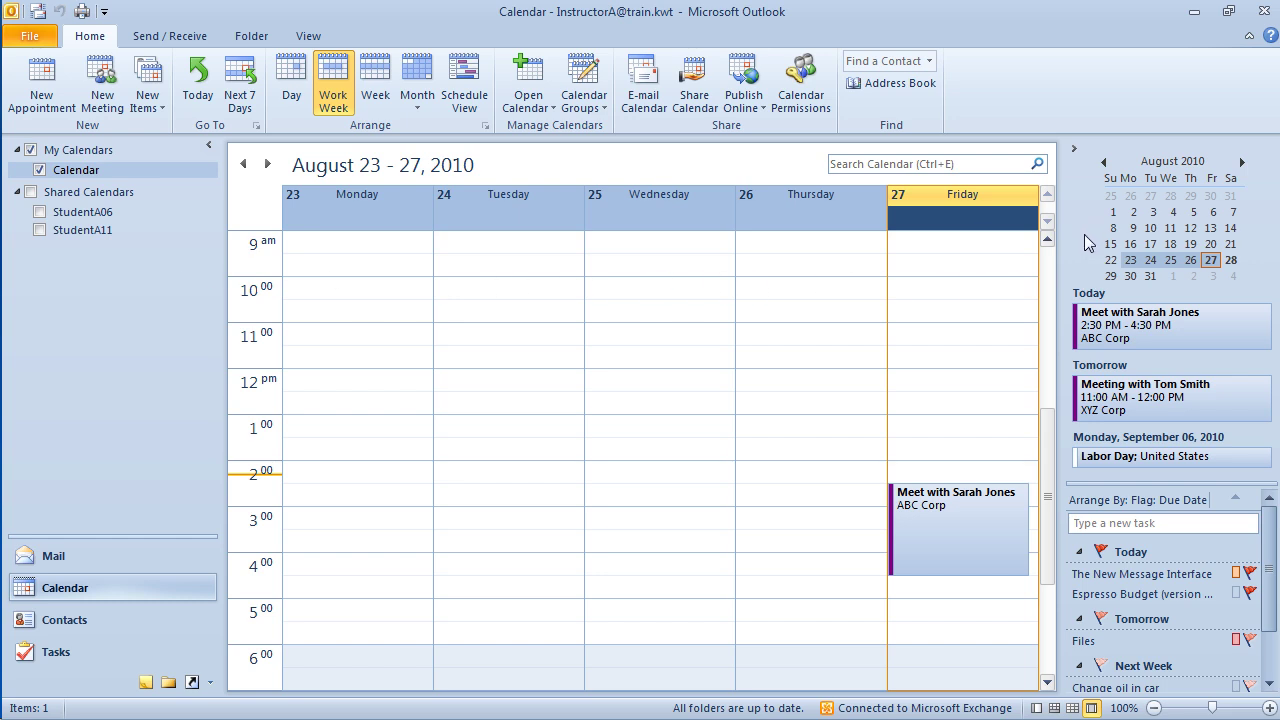
Step: Show the daily task list below the calendar and leave the Navigation Pane expanded
click(1056, 708)
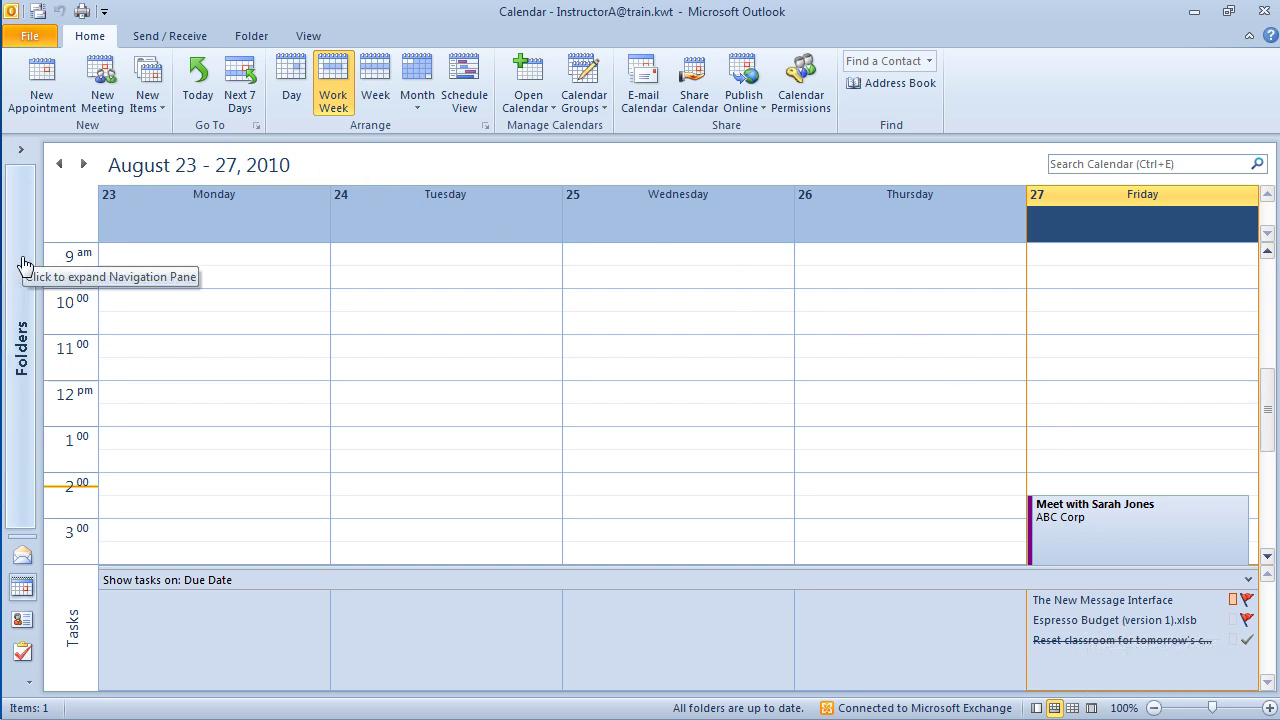
click(22, 158)
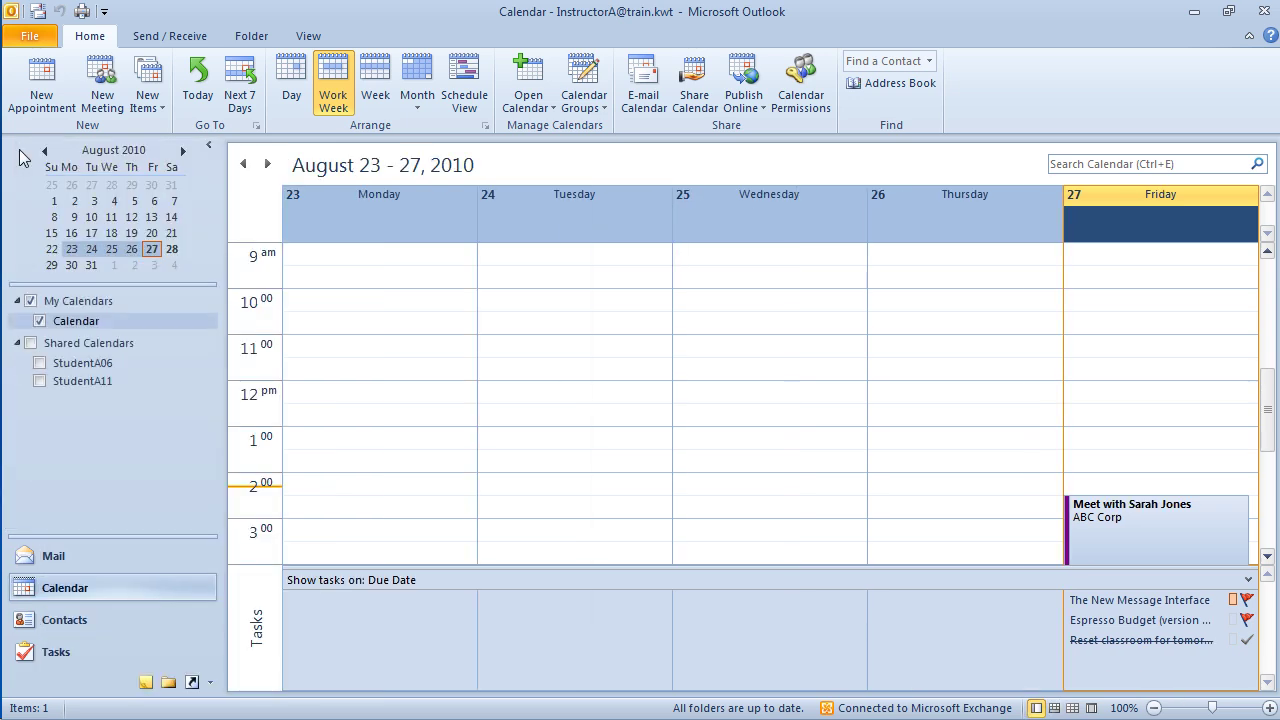
click(209, 146)
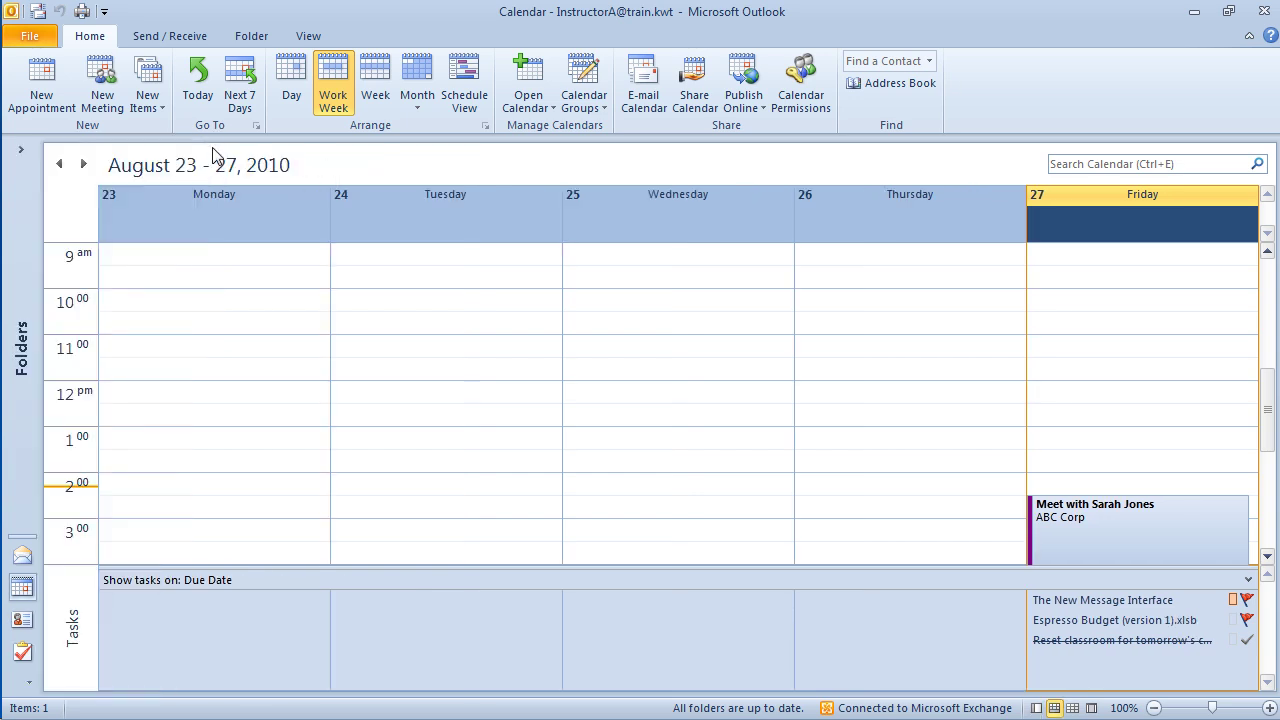
click(21, 156)
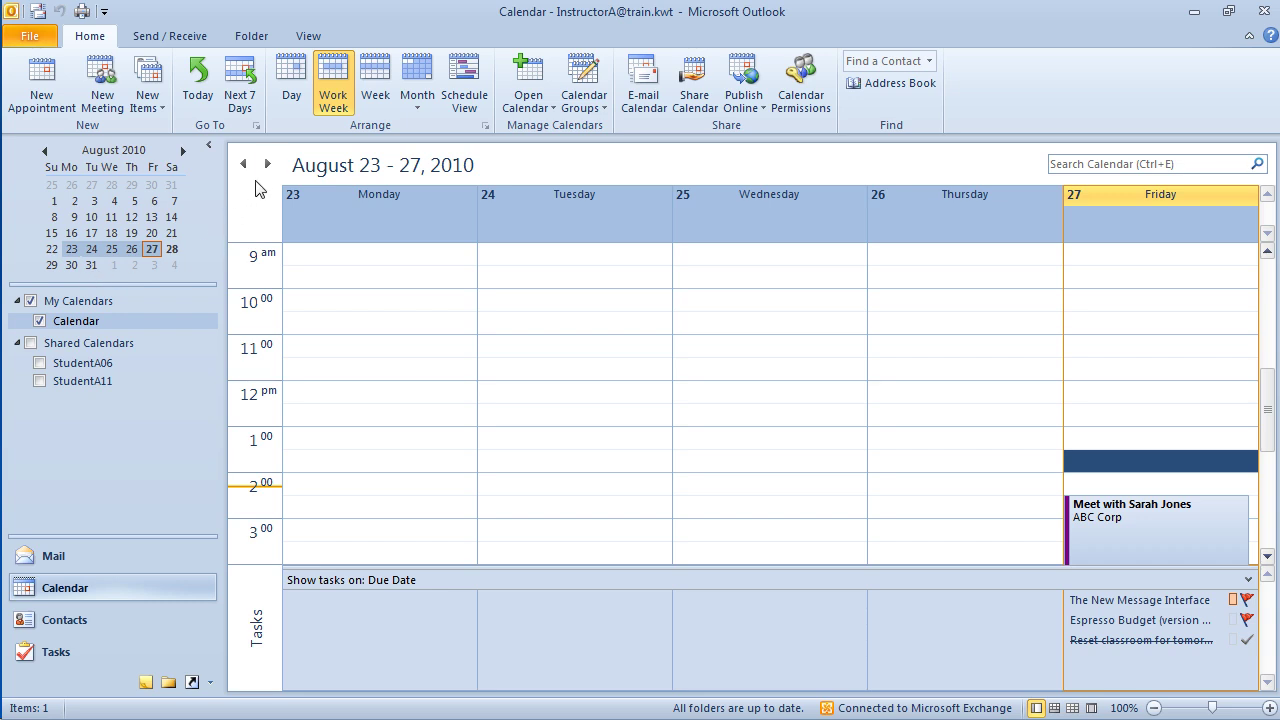
Step: Go to the week of August 30 - September 03, 2010 and open a new appointment on Monday at 3:30 PM
click(267, 166)
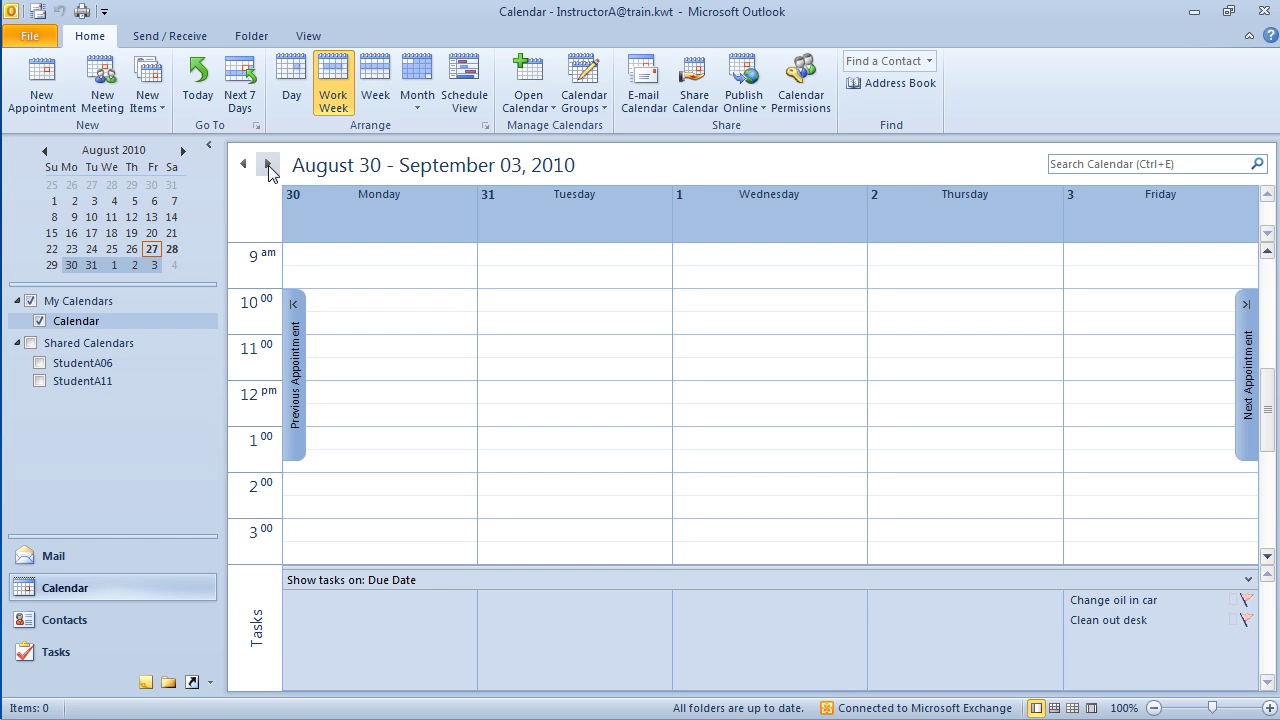
scroll(370, 375, down, 3)
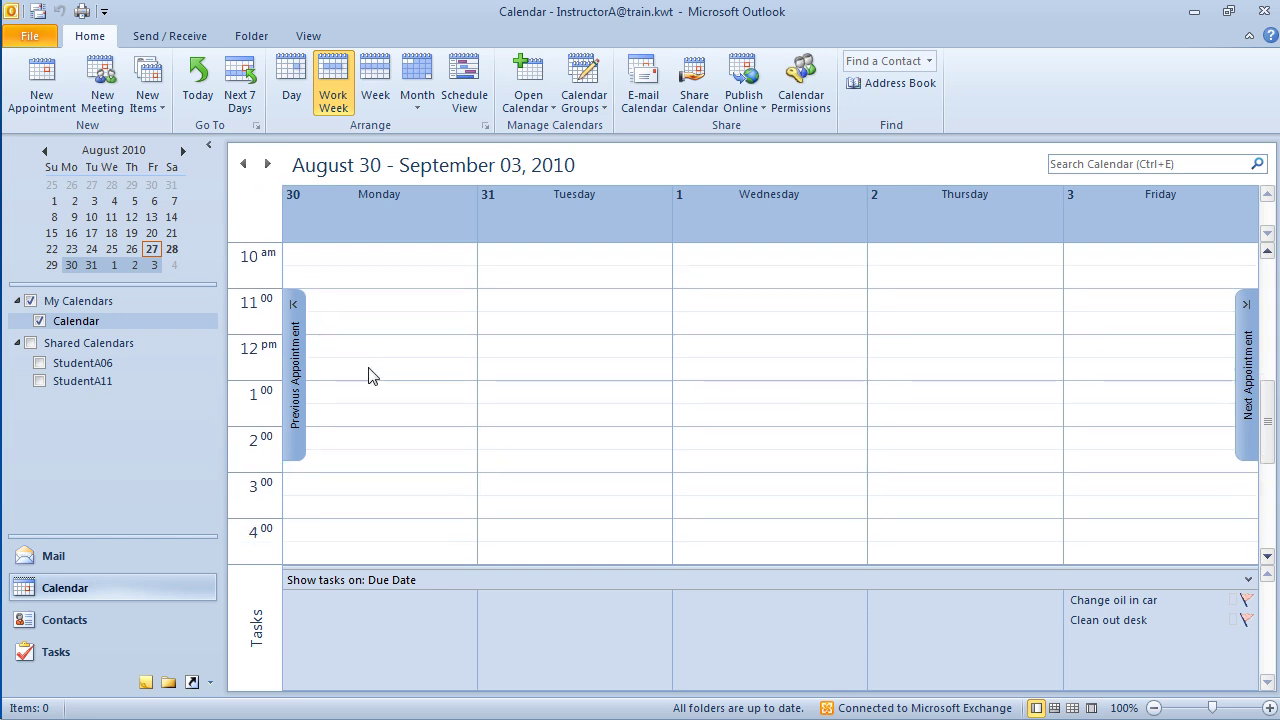
scroll(370, 375, down, 1)
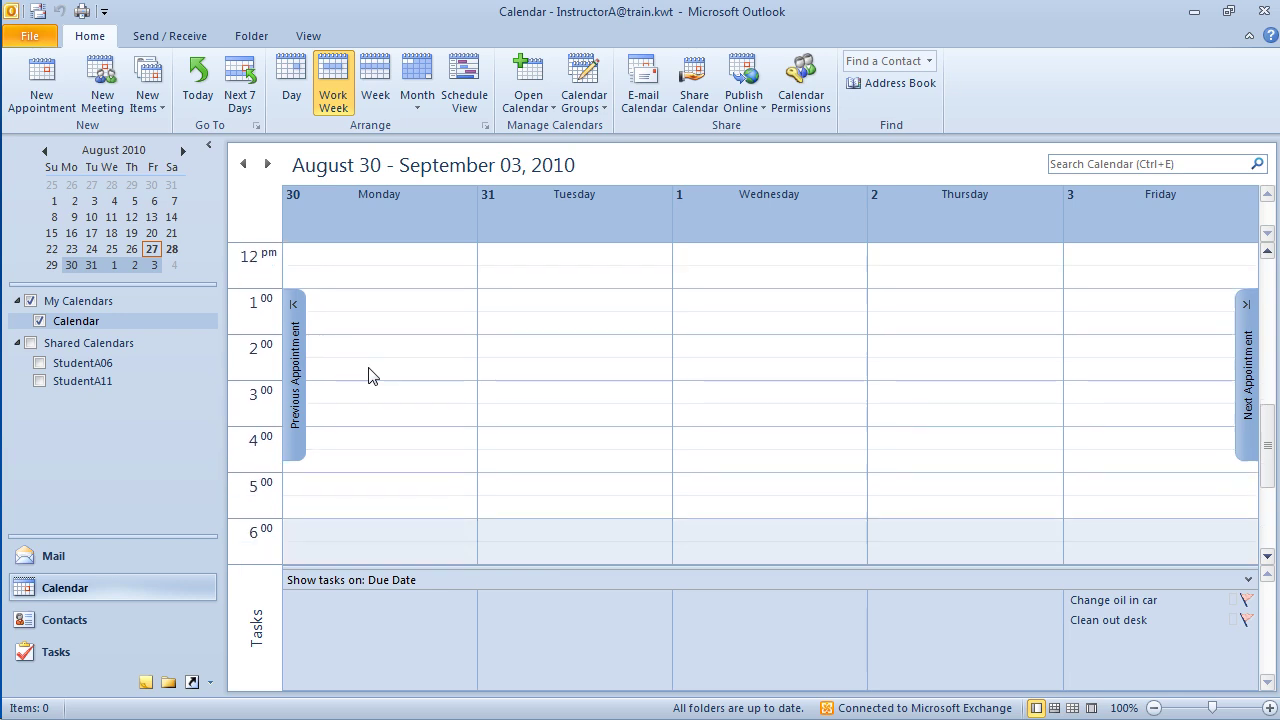
click(362, 420)
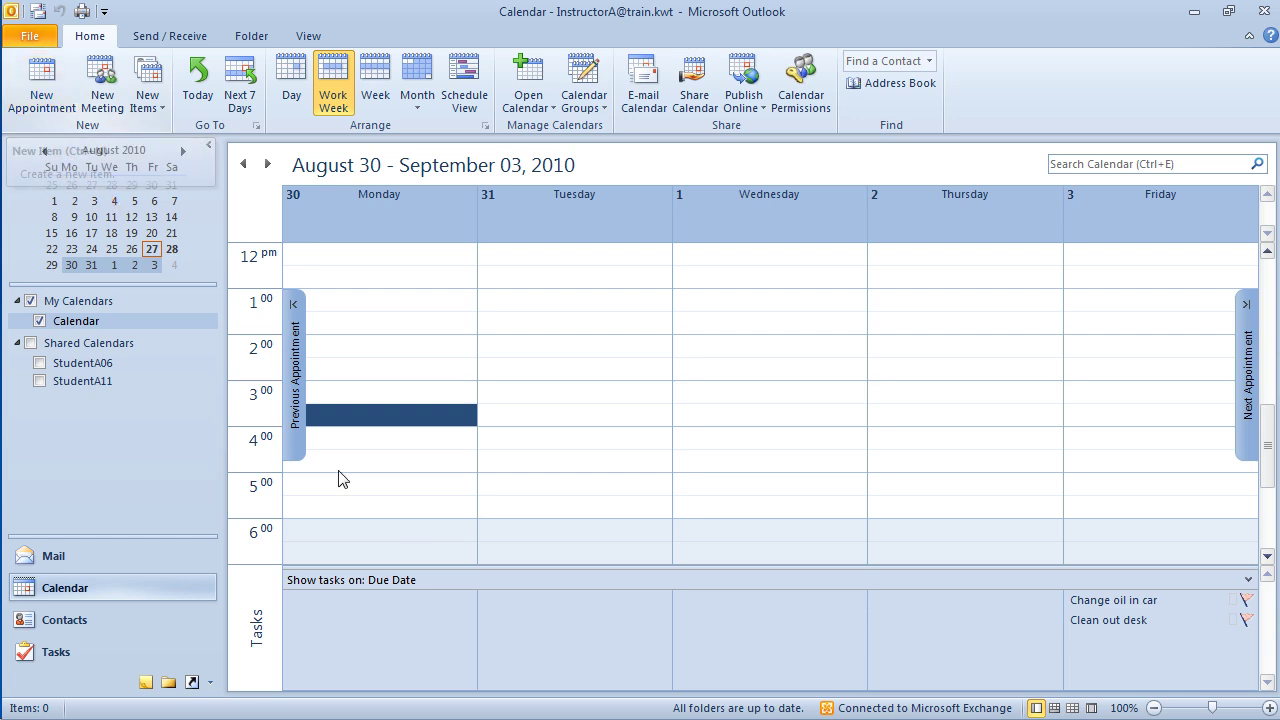
click(350, 415)
double_click(352, 418)
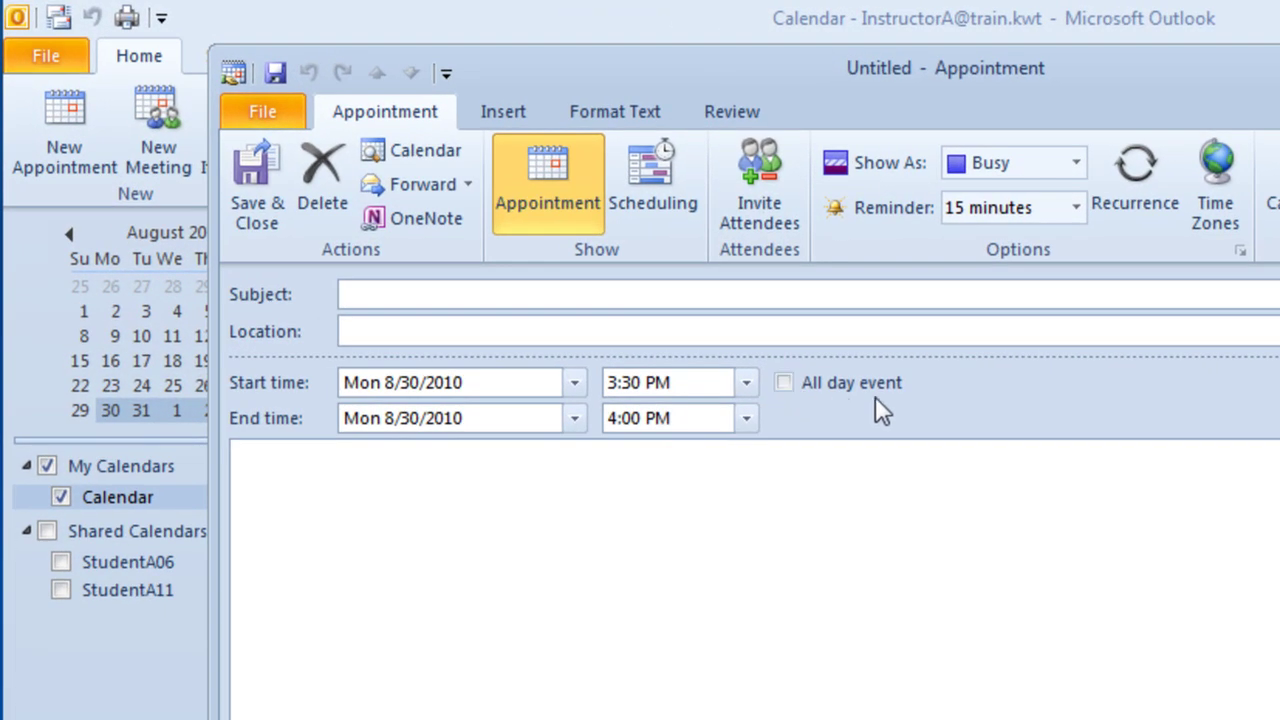
Step: Try the all-day event option and the attendee invitation on the untitled item, restoring it to a plain appointment
click(784, 382)
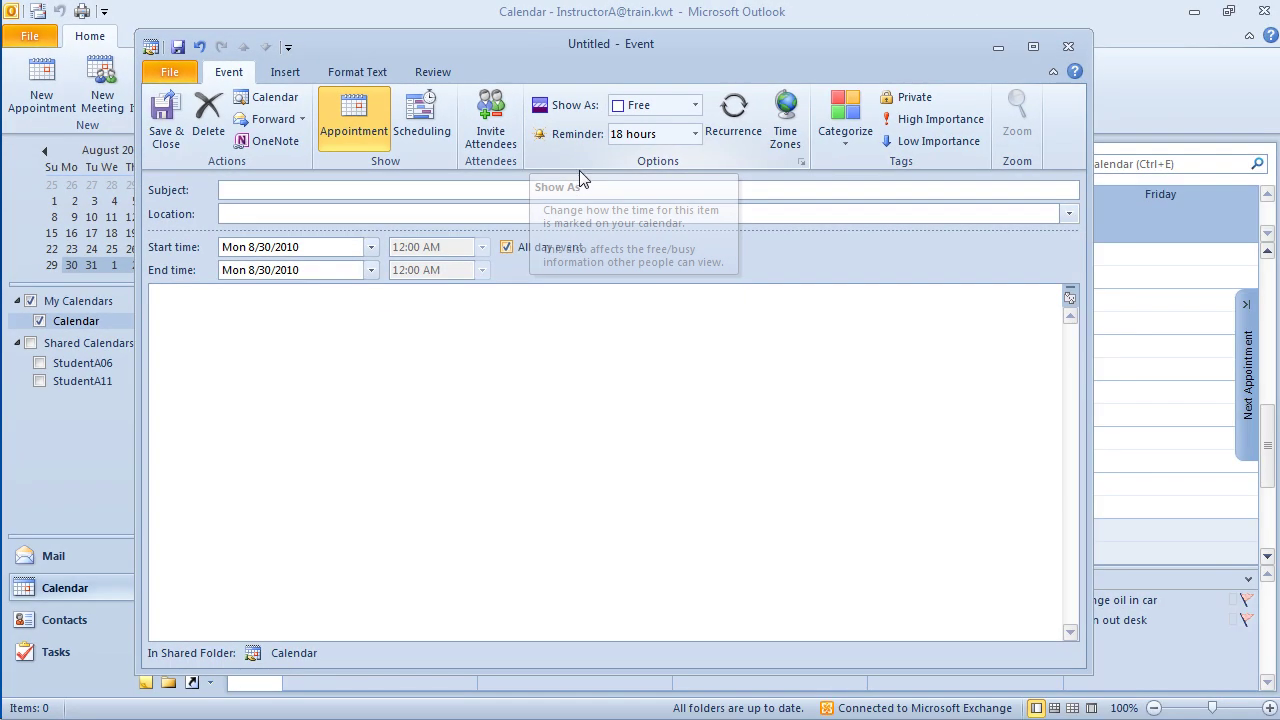
click(506, 247)
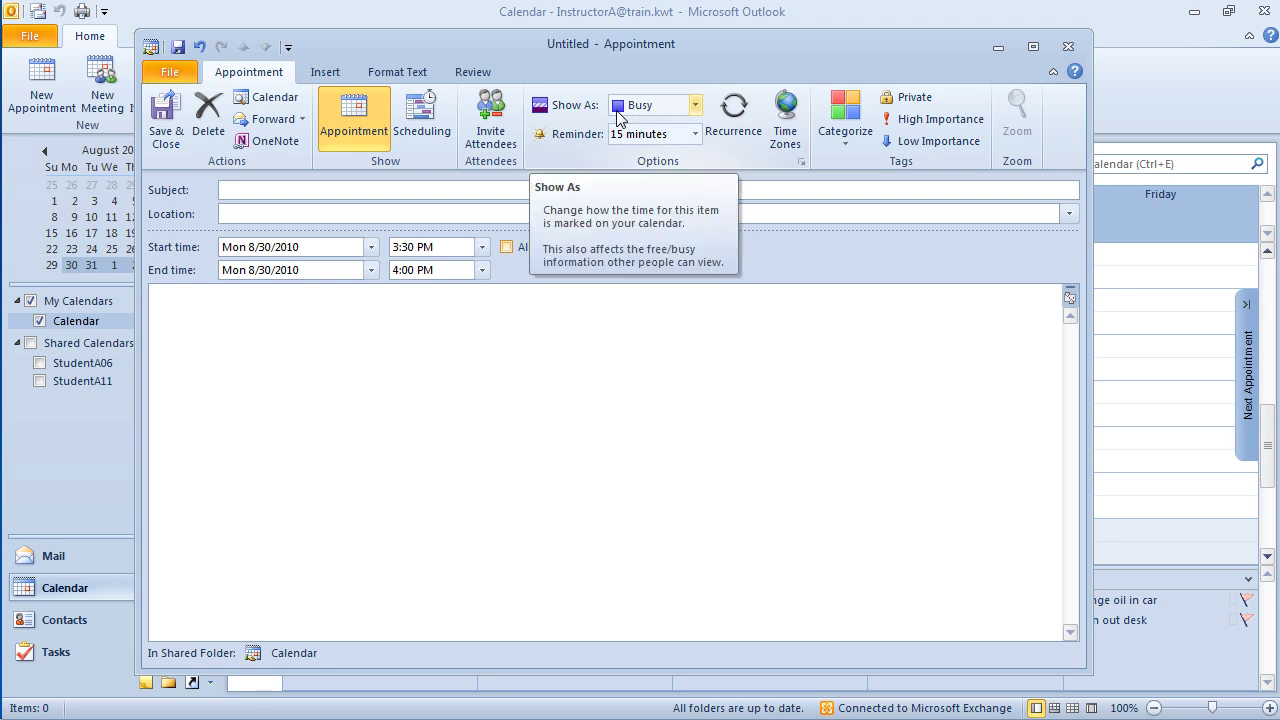
click(490, 145)
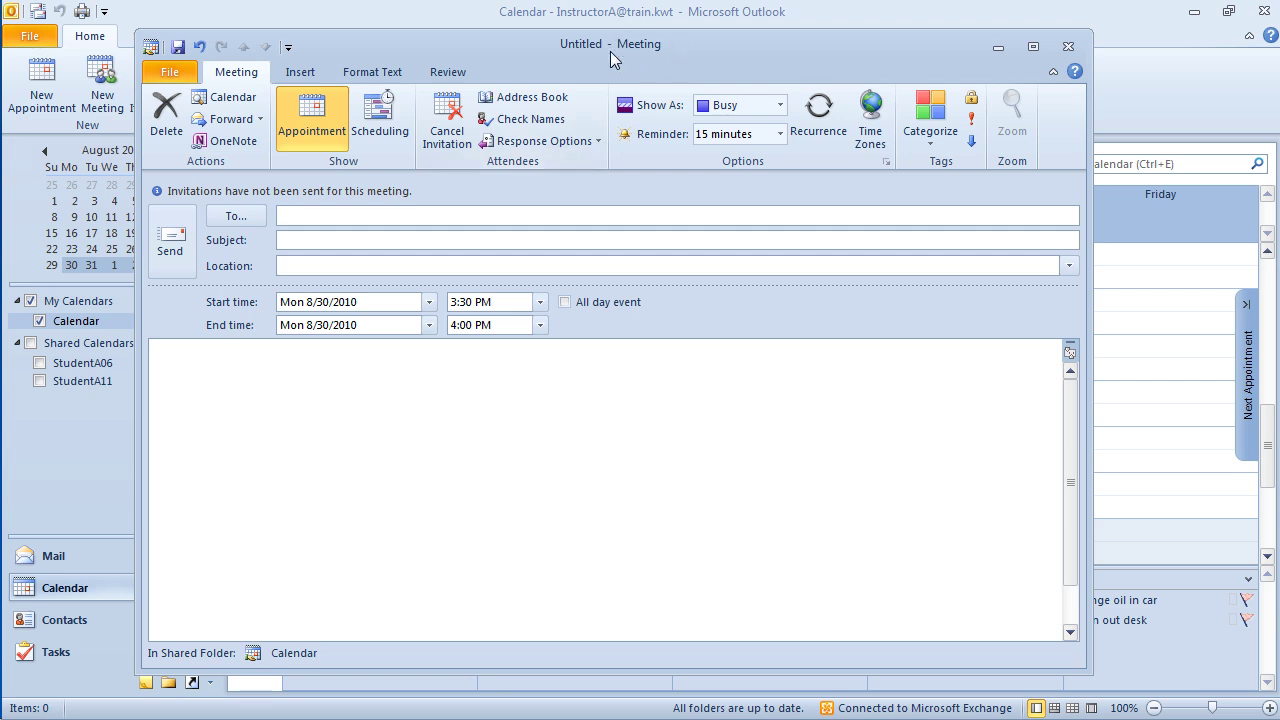
click(449, 131)
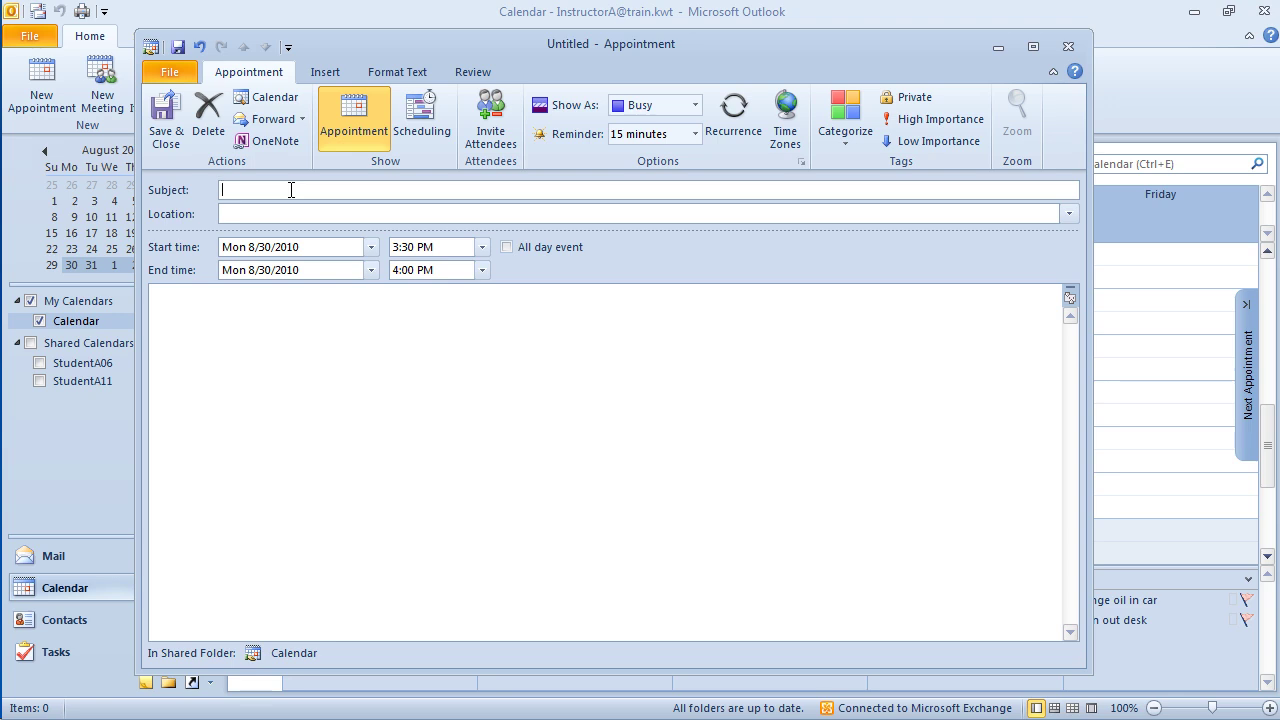
Step: Give the appointment the subject "Run Report", set its end time to 3:45 PM, and save and close it
text(Run Report)
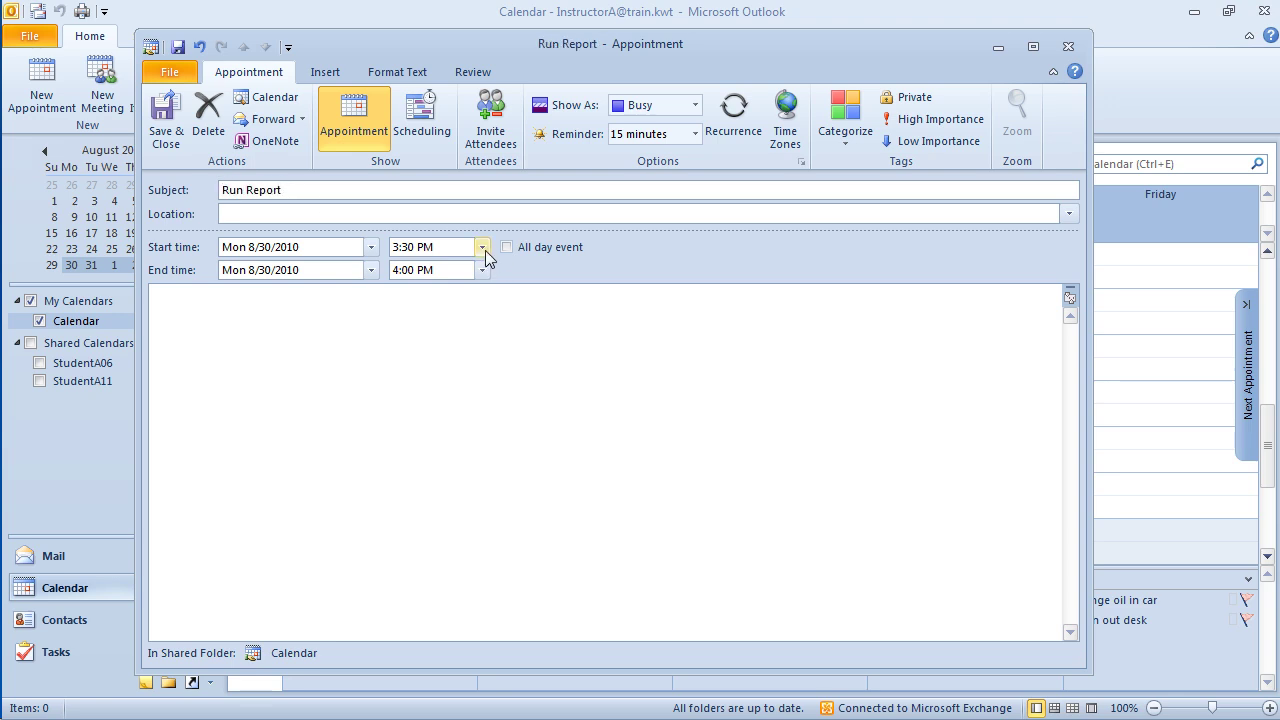
click(482, 270)
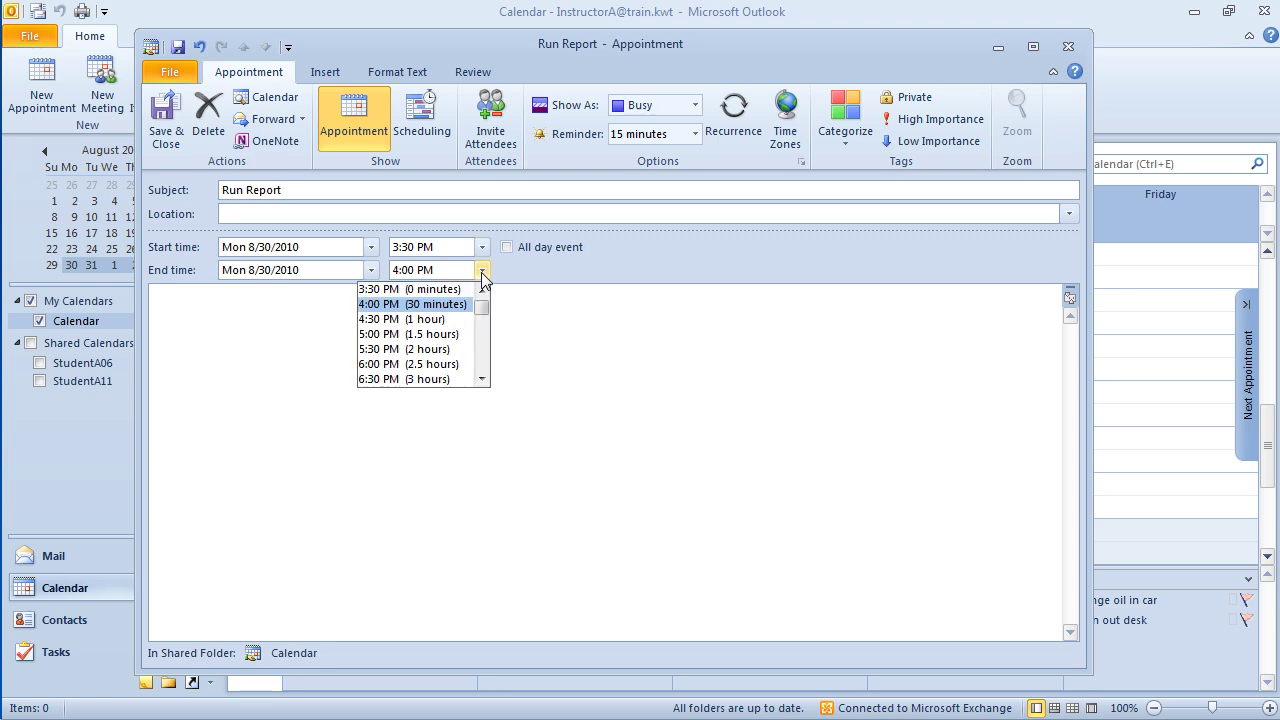
click(388, 290)
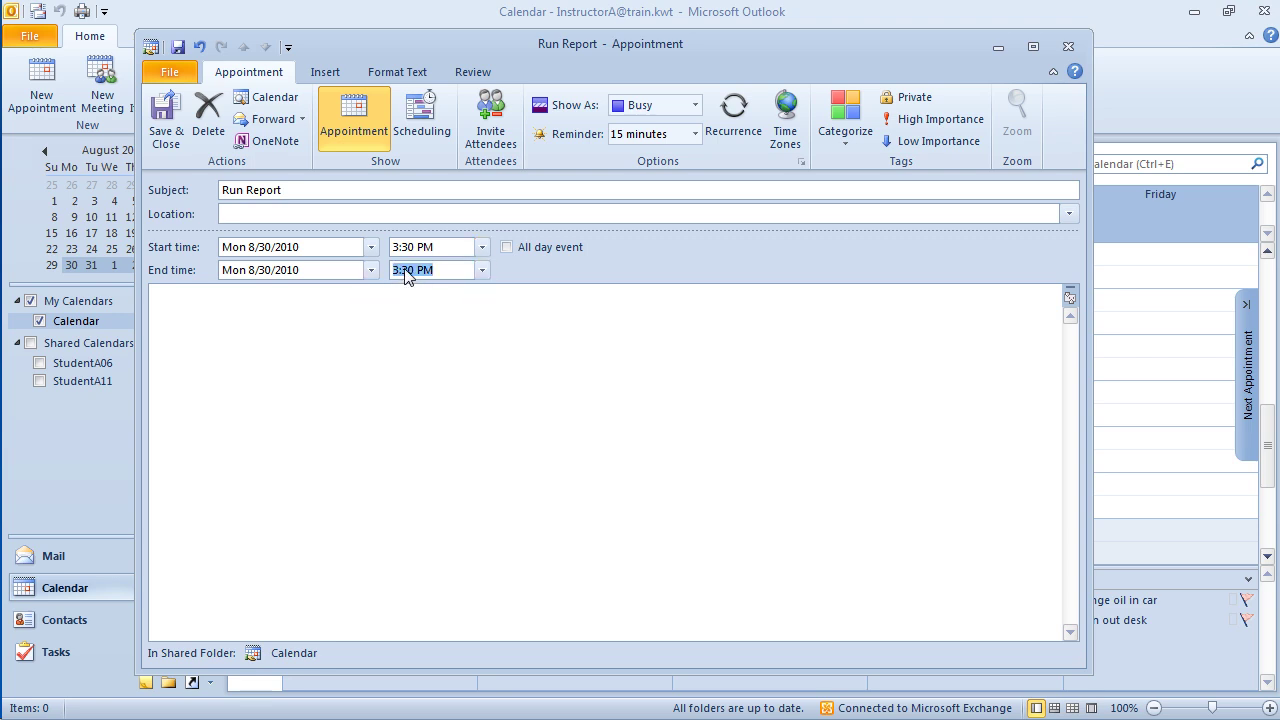
drag(402, 270, 415, 270)
text(45)
click(434, 326)
click(176, 133)
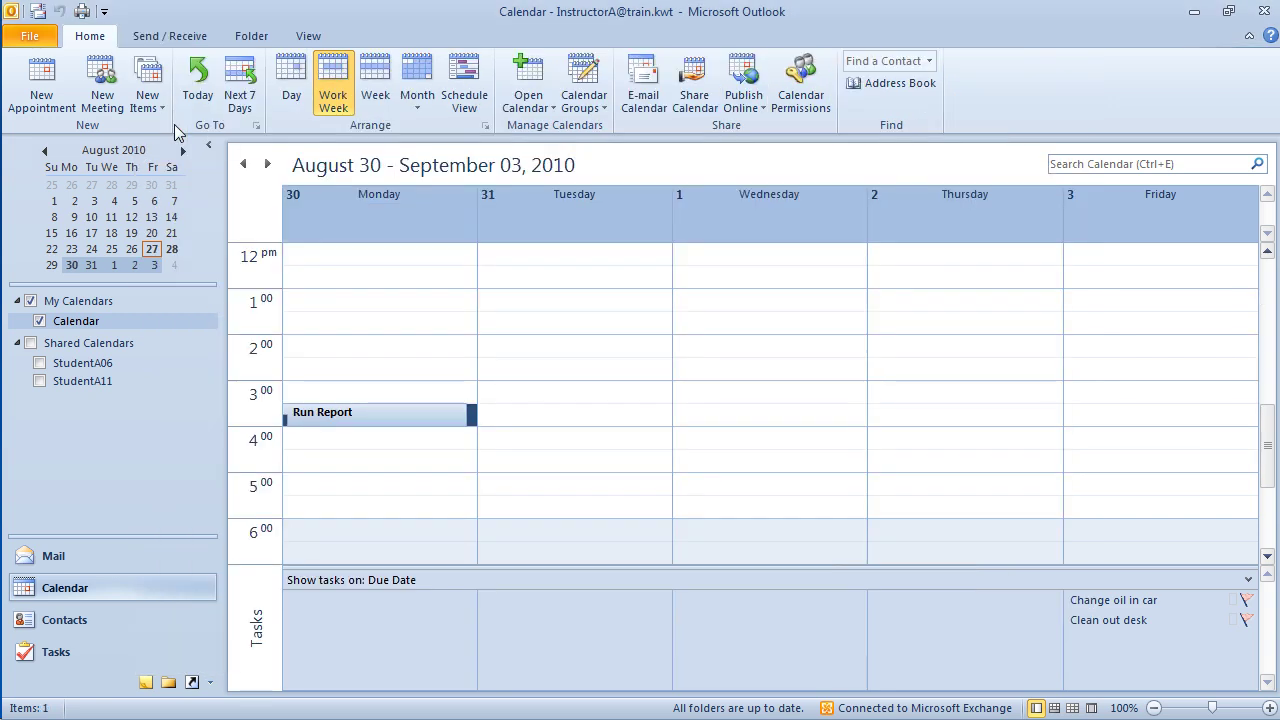
Step: Review the daily, monthly and yearly recurrence patterns for the Run Report appointment and choose weekly recurrence on Monday
double_click(338, 420)
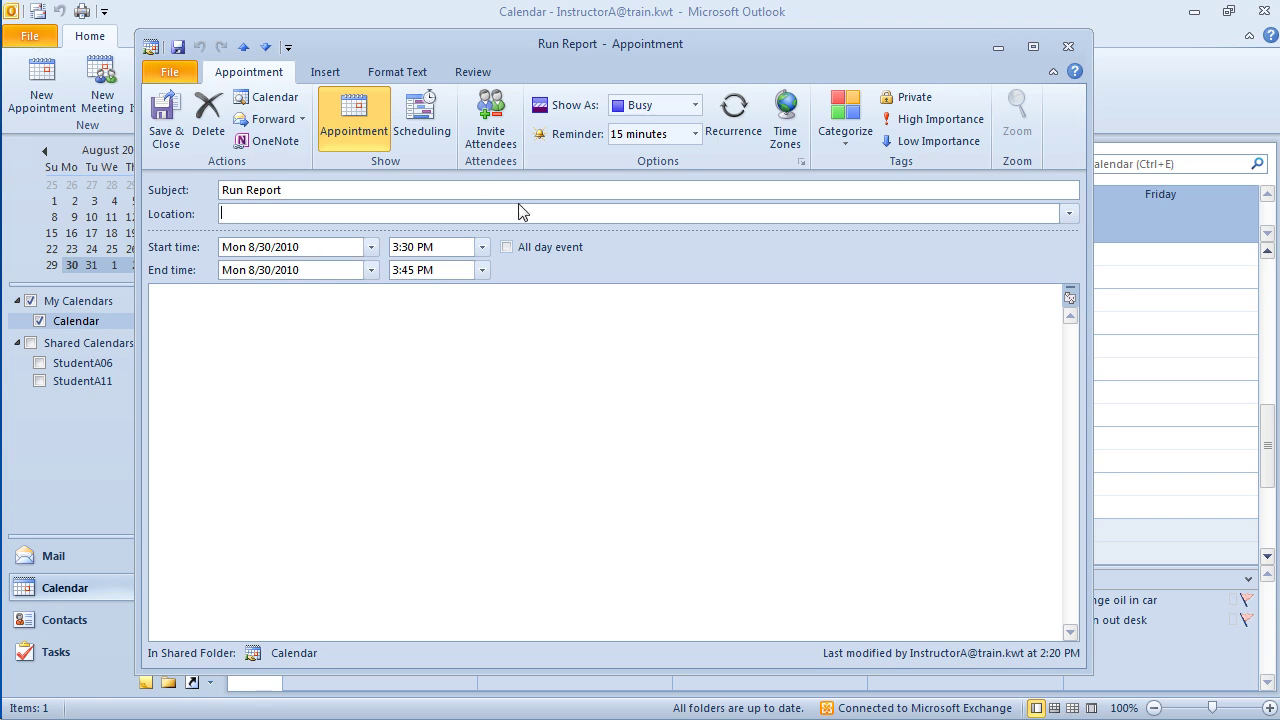
click(736, 110)
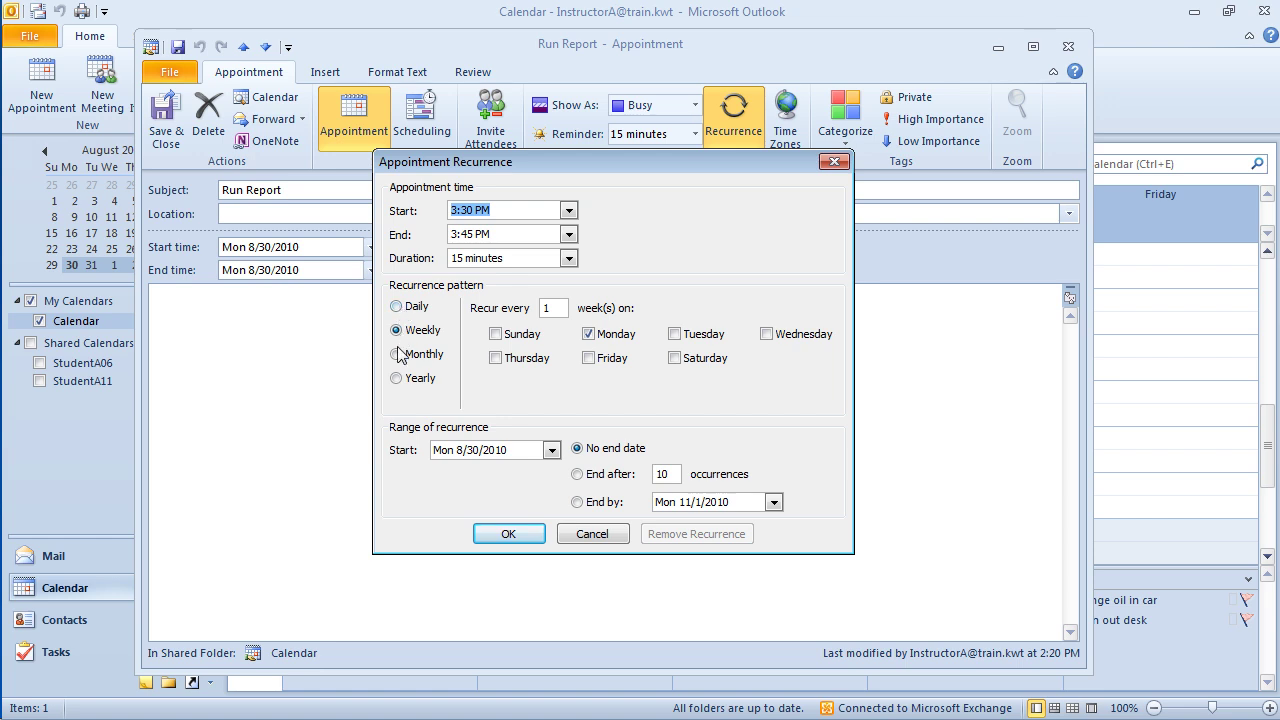
click(397, 307)
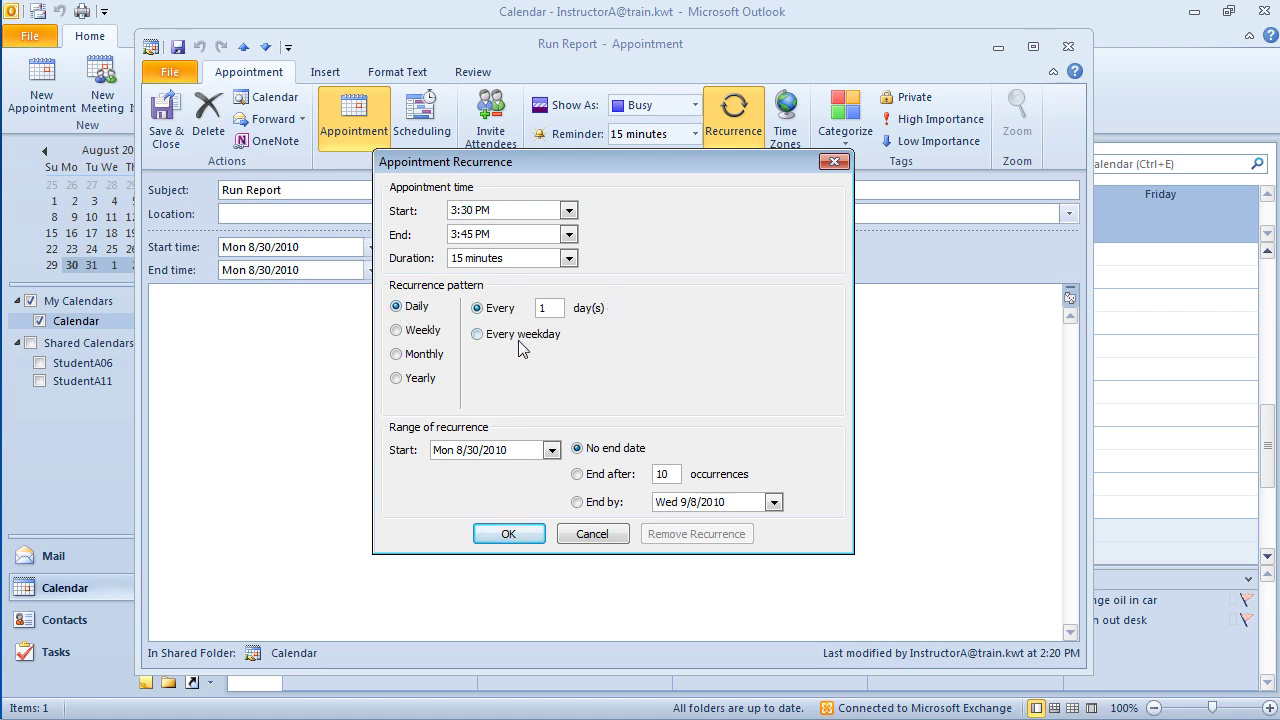
click(397, 331)
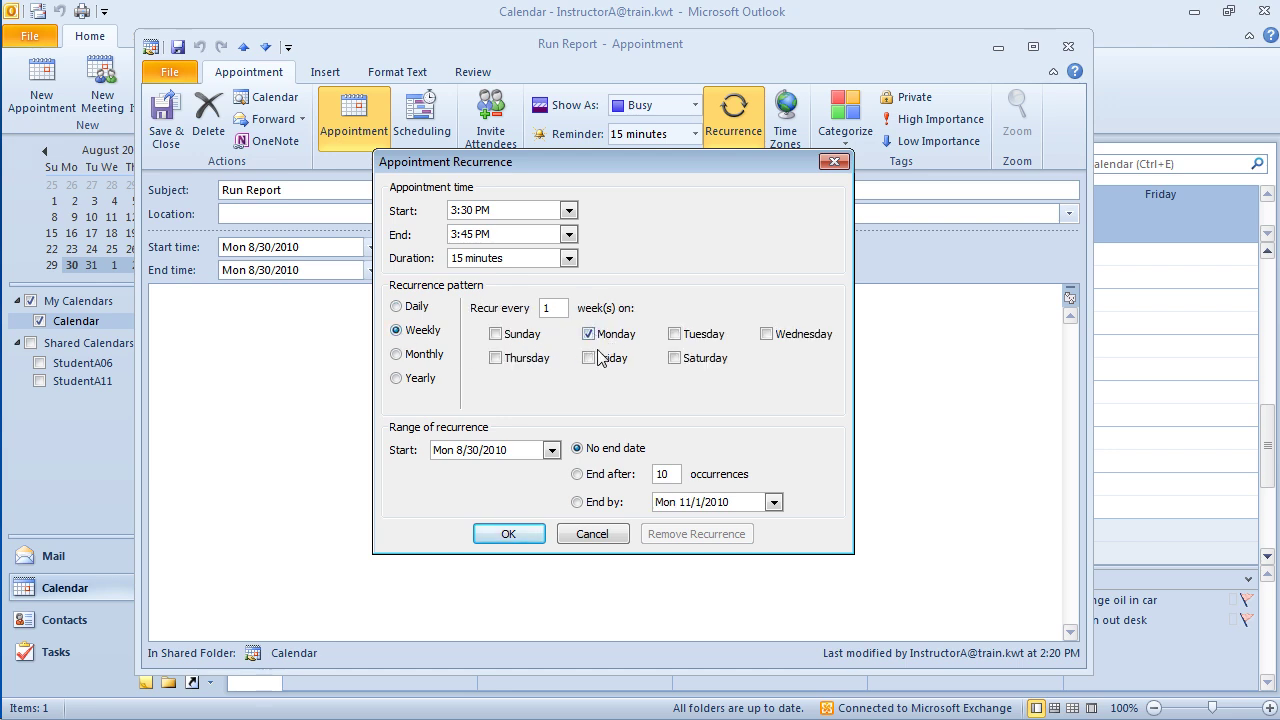
click(397, 356)
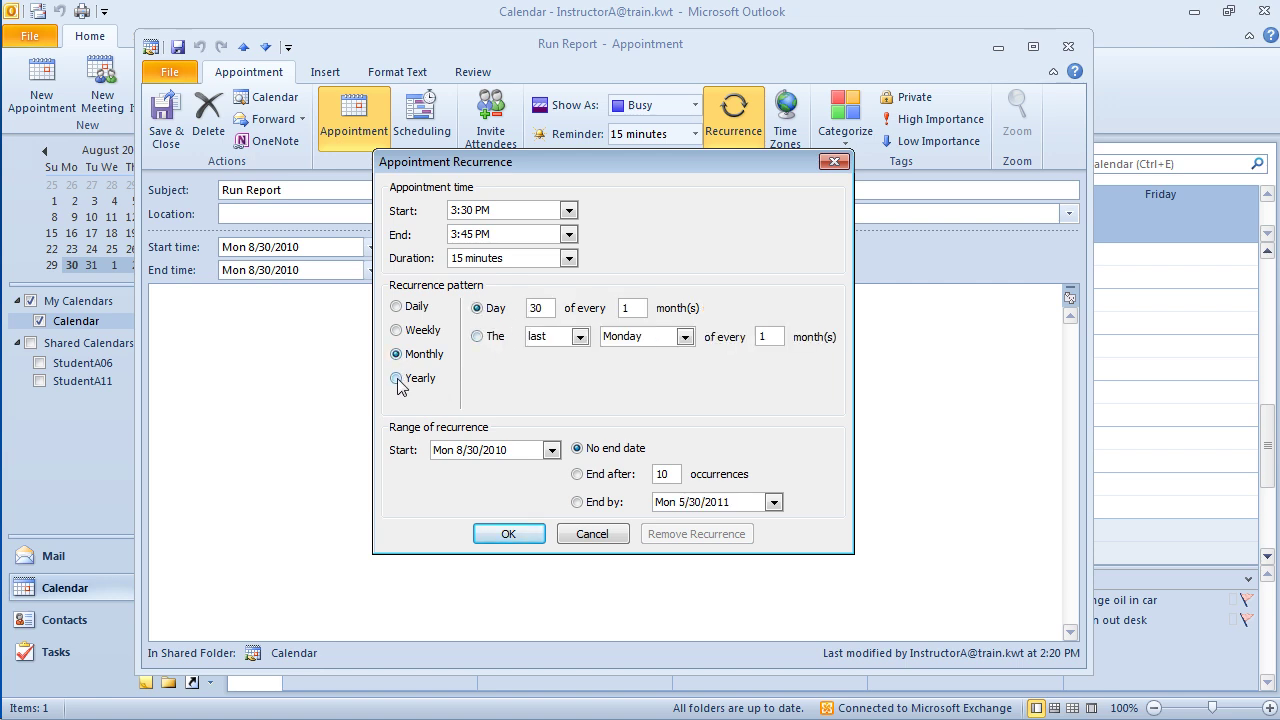
click(397, 379)
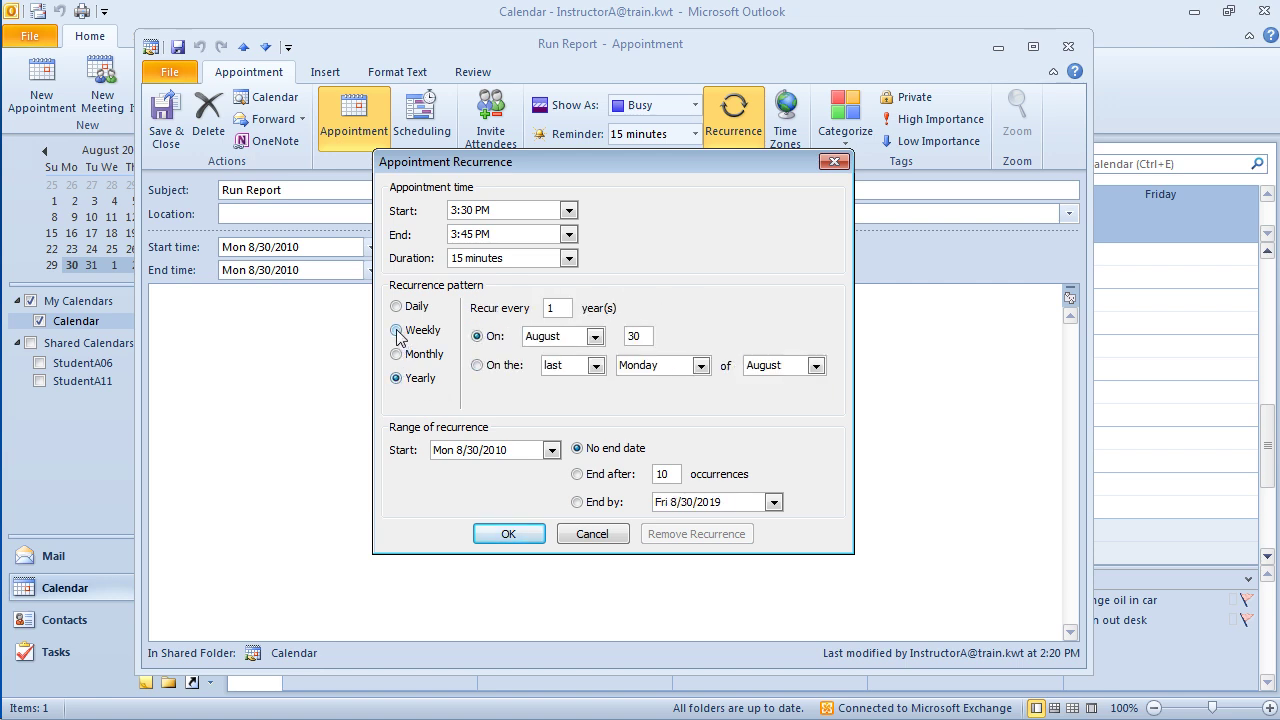
click(397, 331)
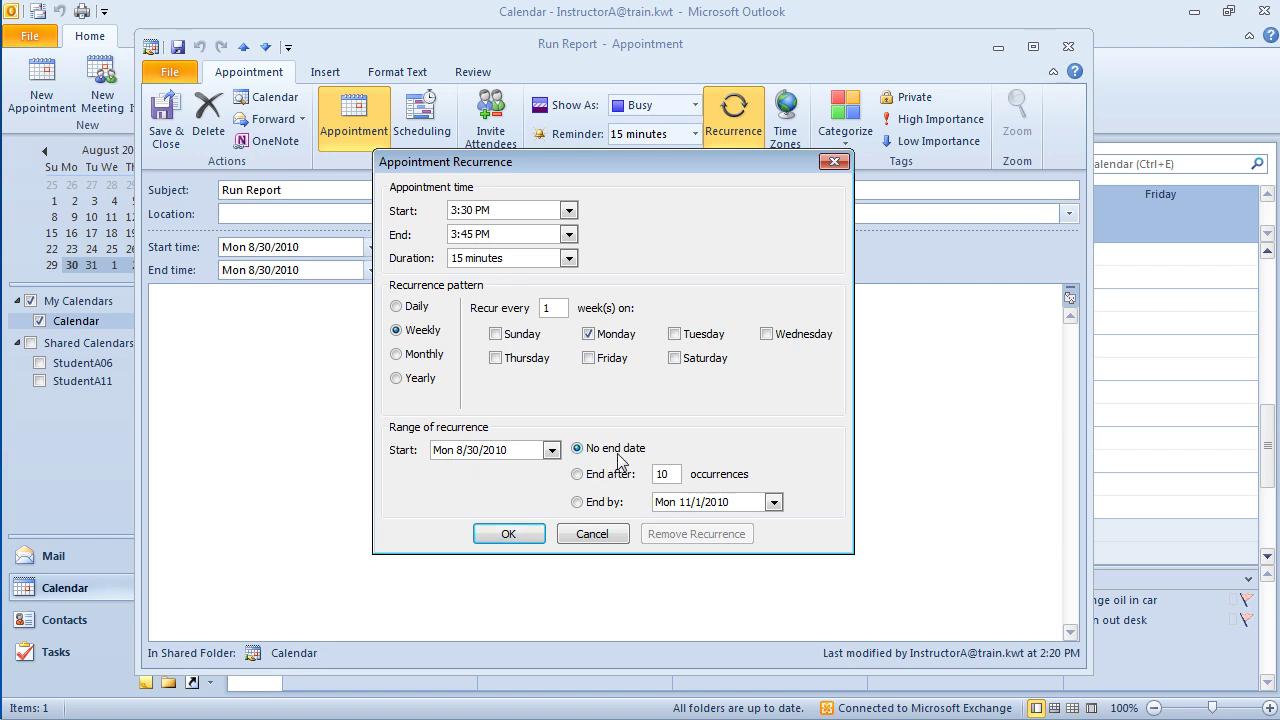
Step: Limit the recurrence range so that the series ends by Monday 10/25/2010
click(577, 502)
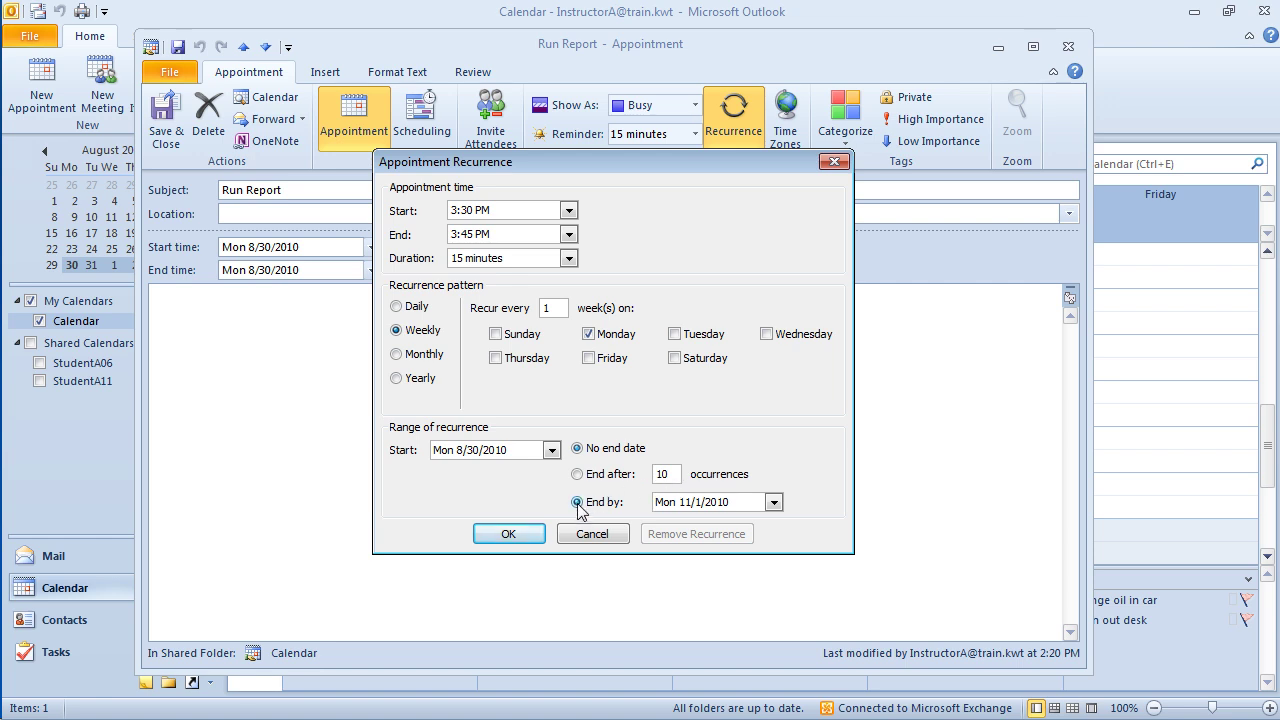
click(773, 503)
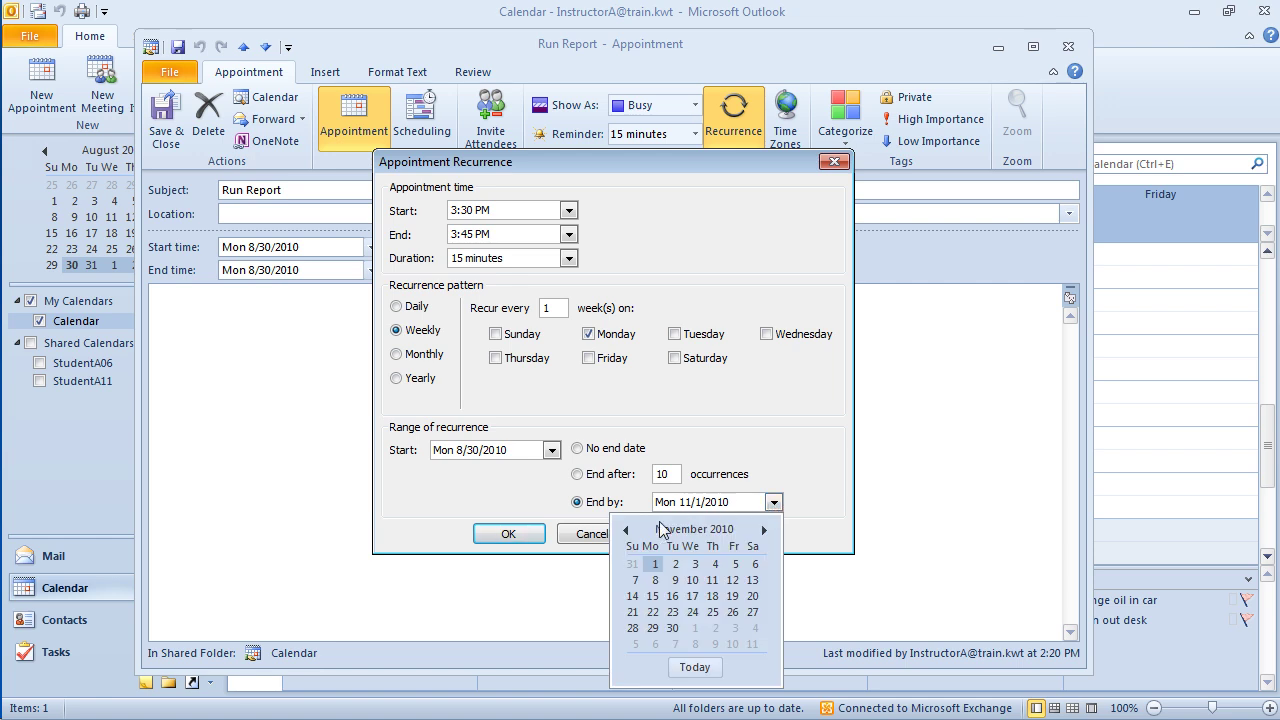
click(626, 530)
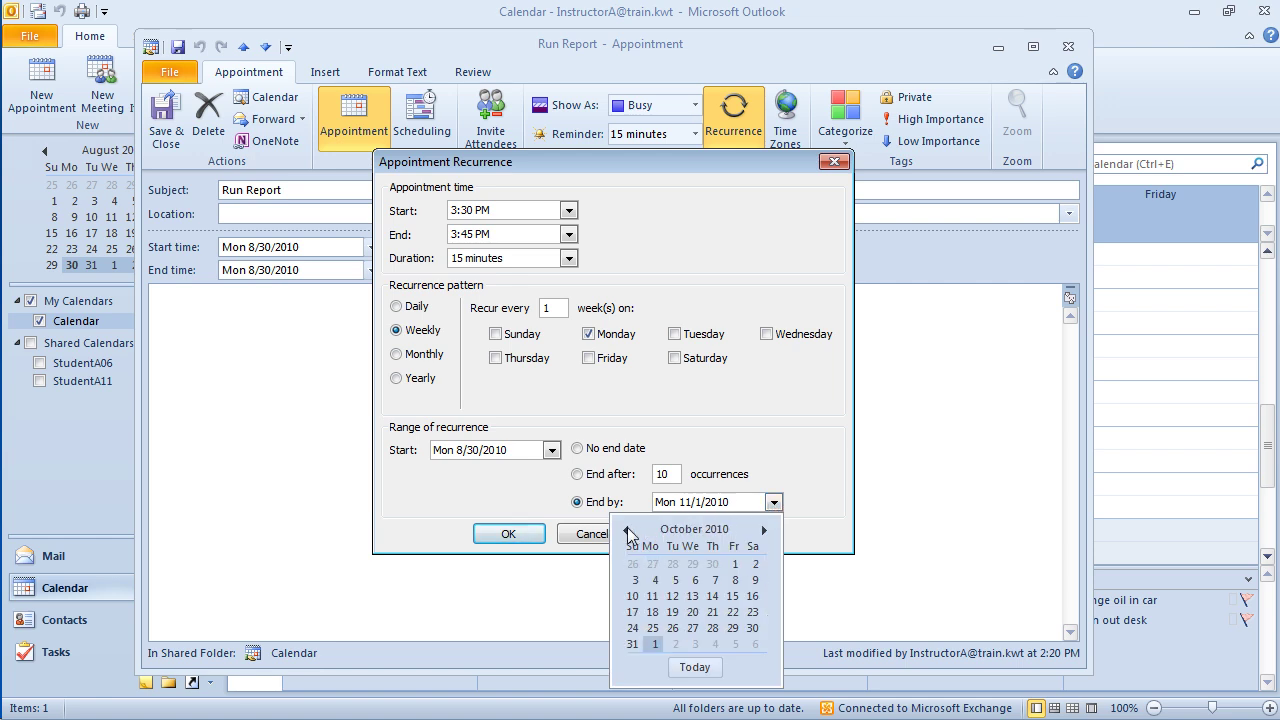
click(653, 628)
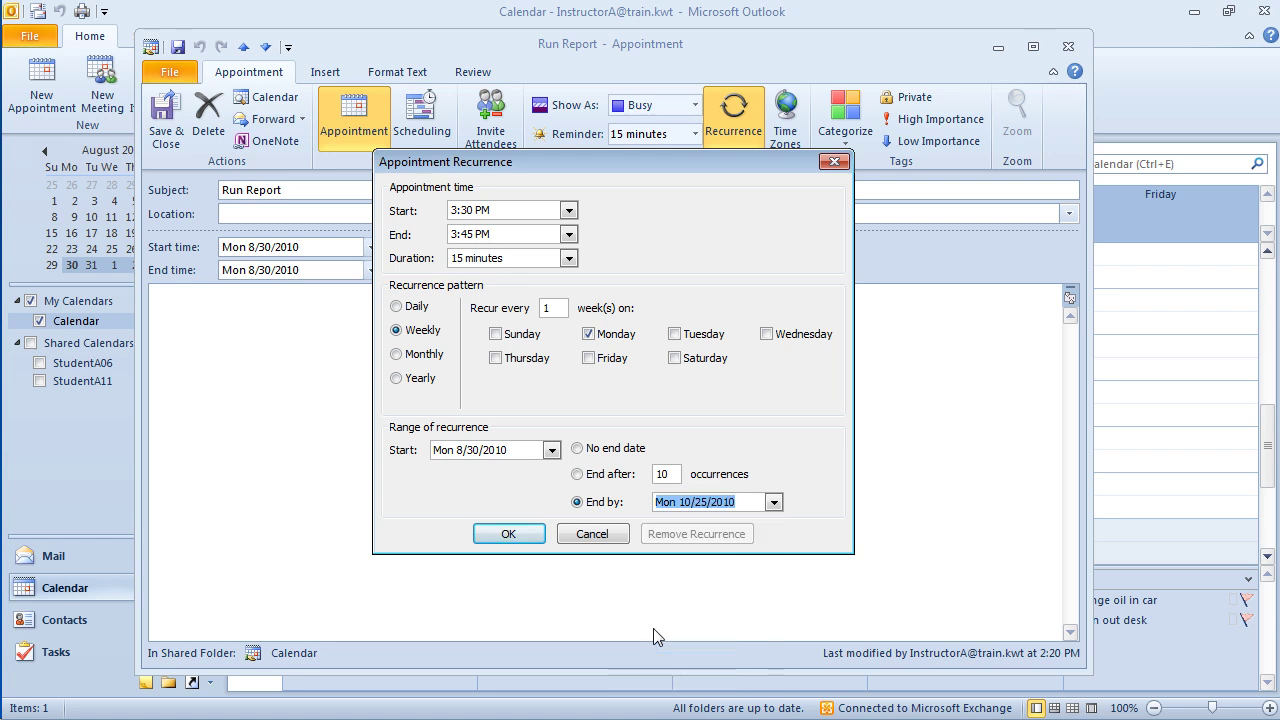
Step: Apply the weekly recurrence to the Run Report appointment and save and close the series
click(510, 533)
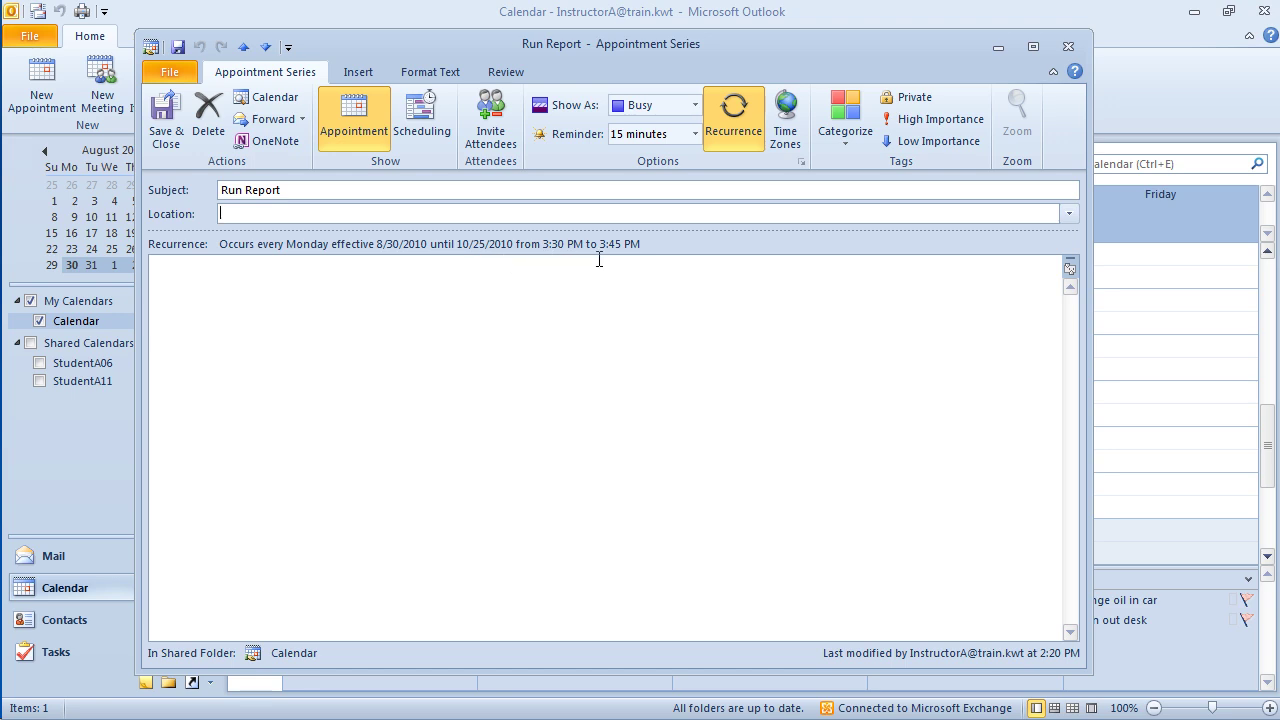
click(166, 124)
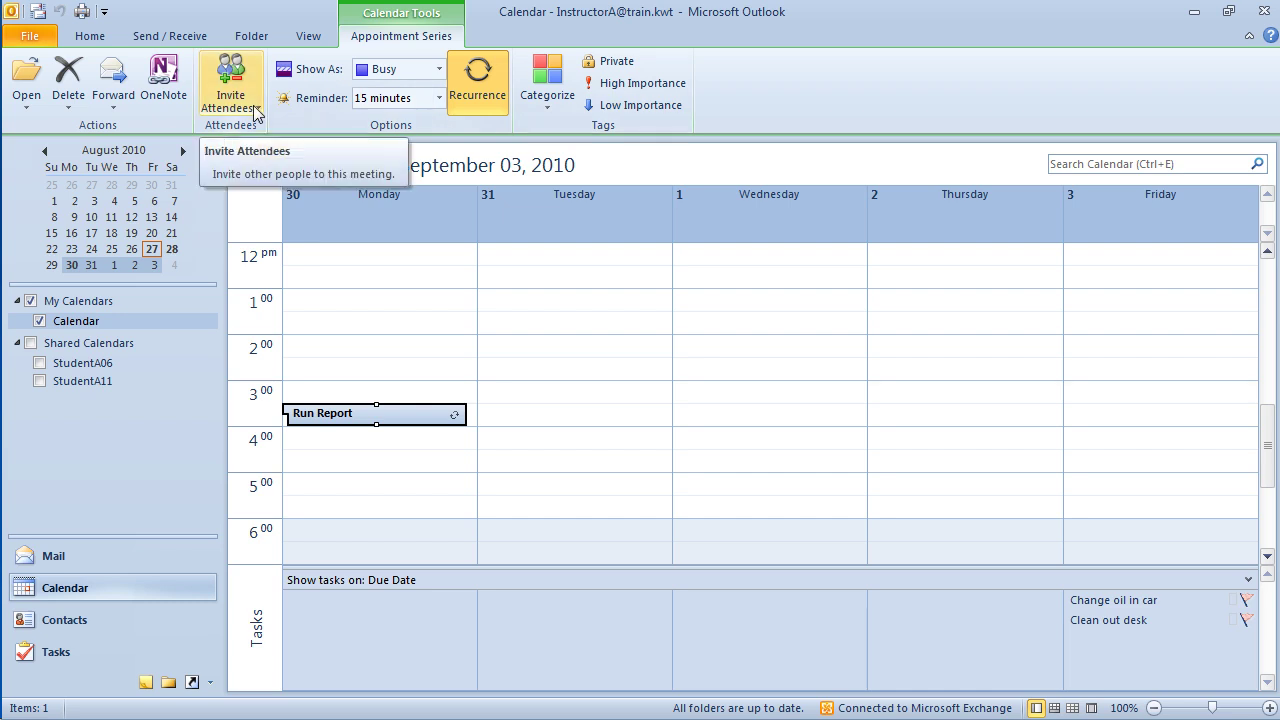
Step: Display the calendar by month and go to September 2010 to check the recurring Run Report entries
click(343, 395)
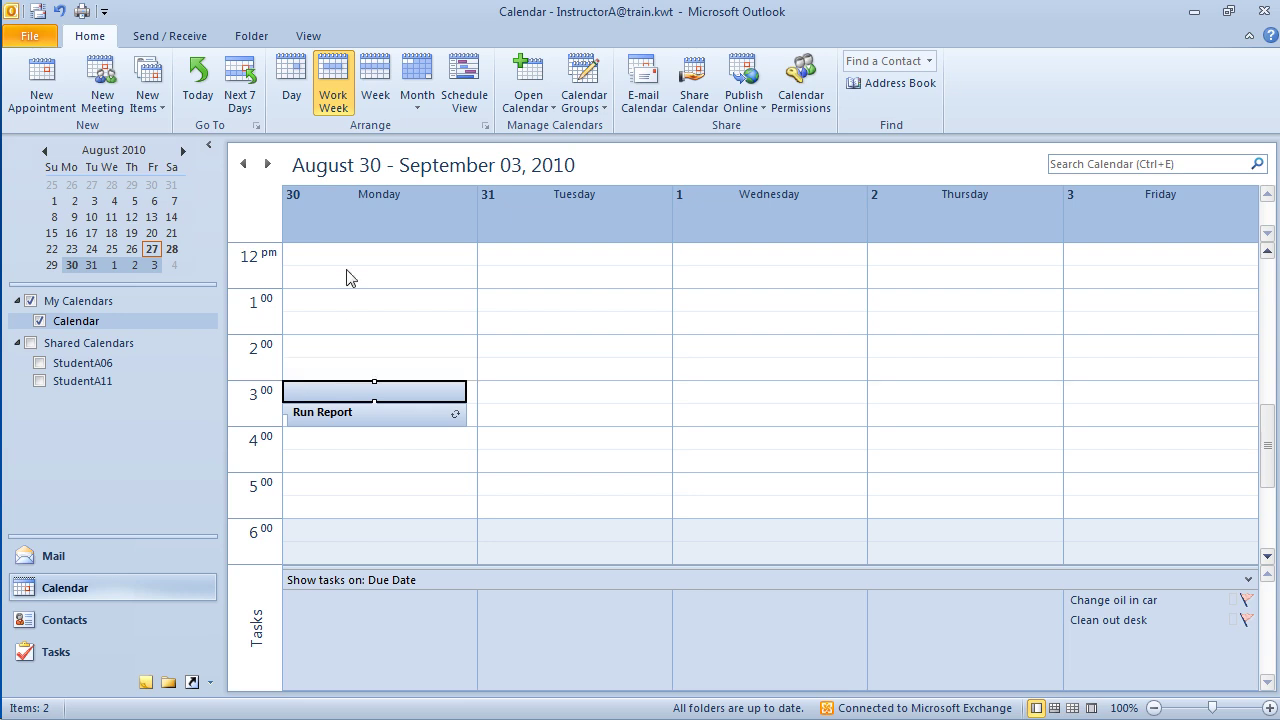
click(418, 80)
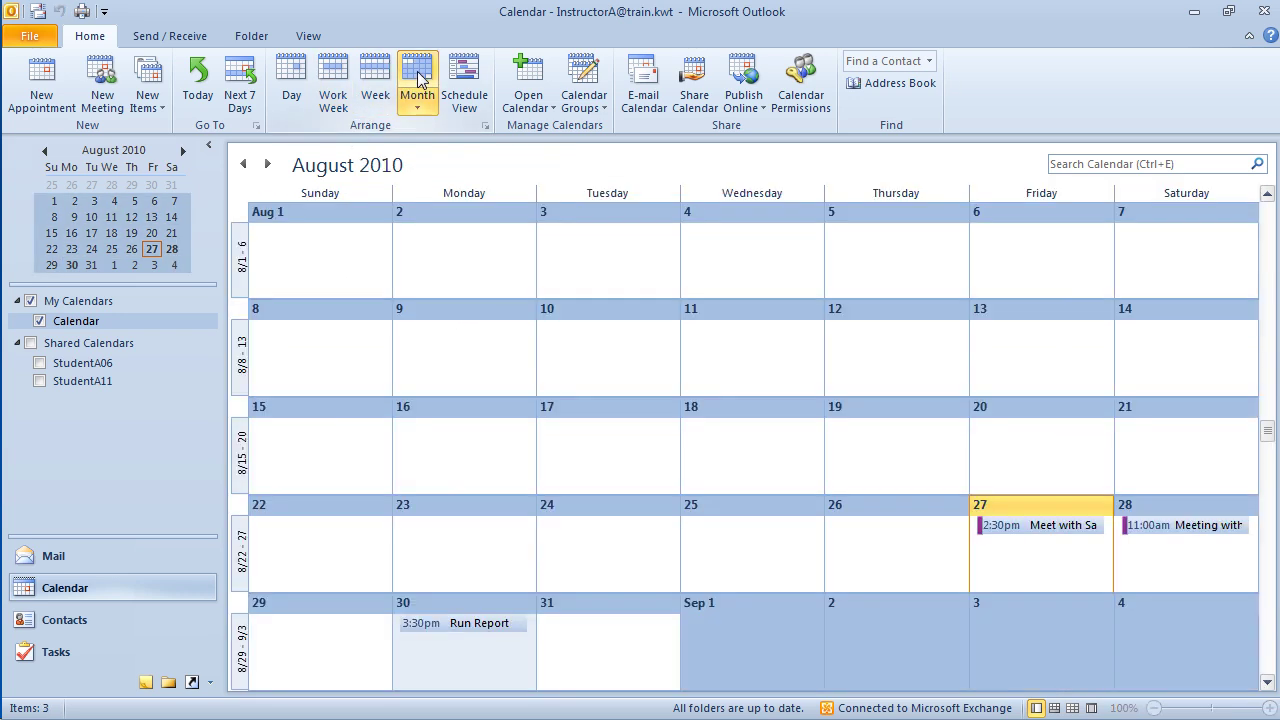
scroll(503, 472, down, 4)
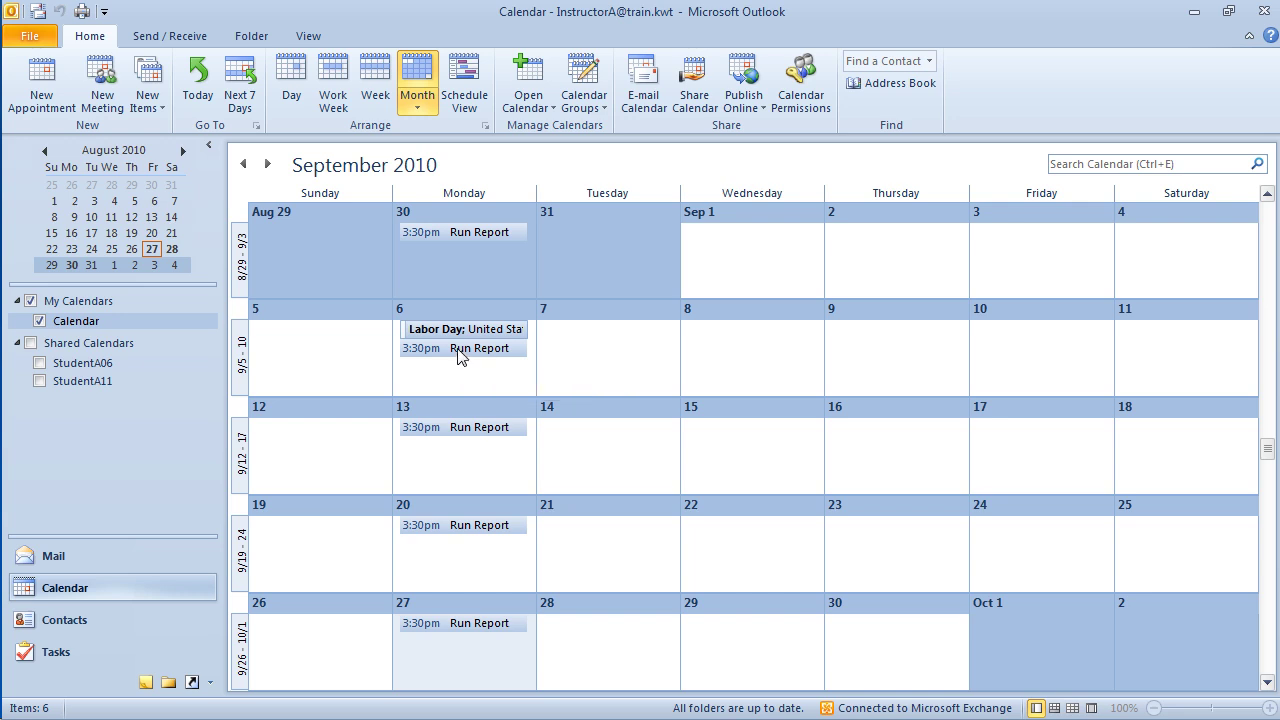
Step: Open the September 6 Run Report occurrence, change its date to Tue 9/7/2010, and save it for this occurrence only
double_click(458, 351)
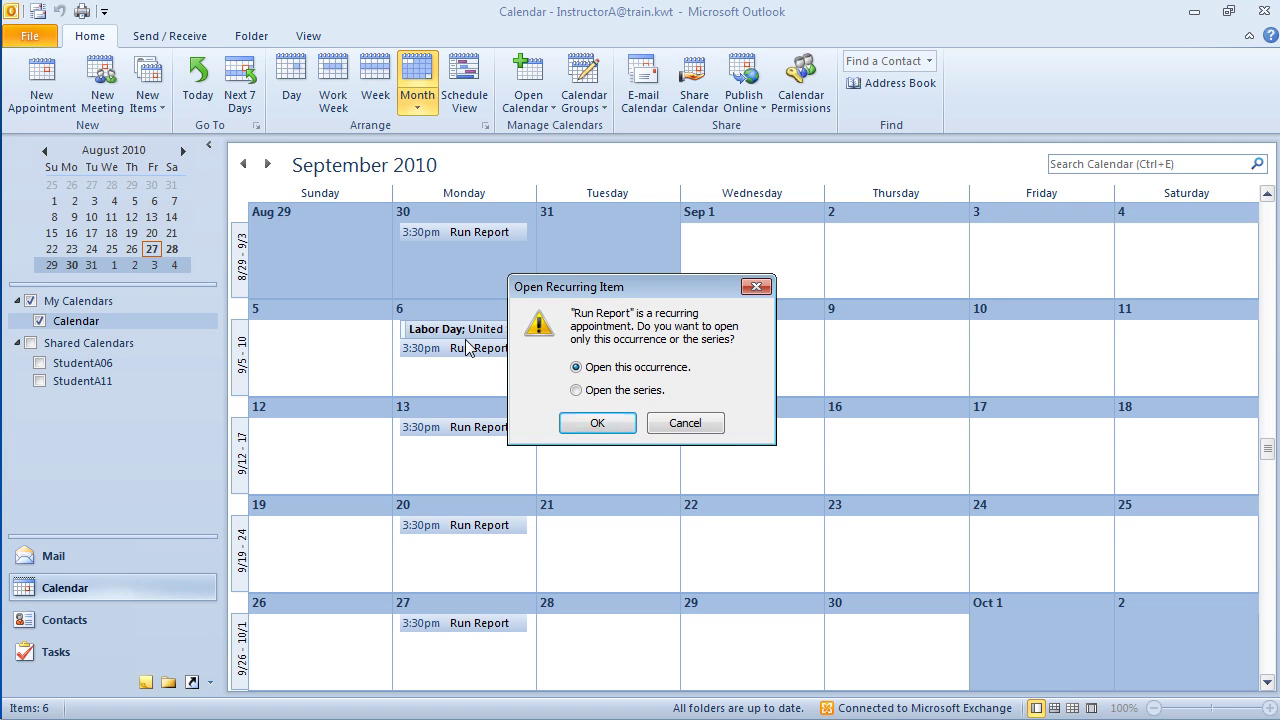
click(597, 424)
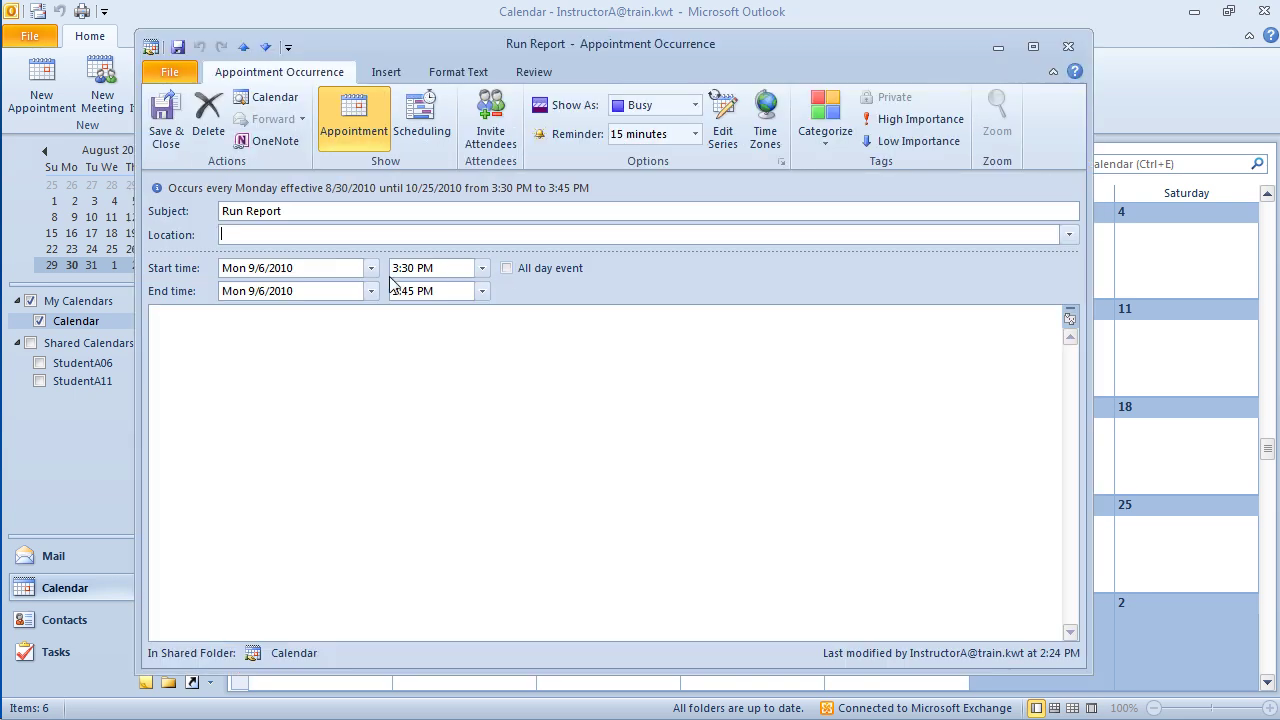
click(371, 268)
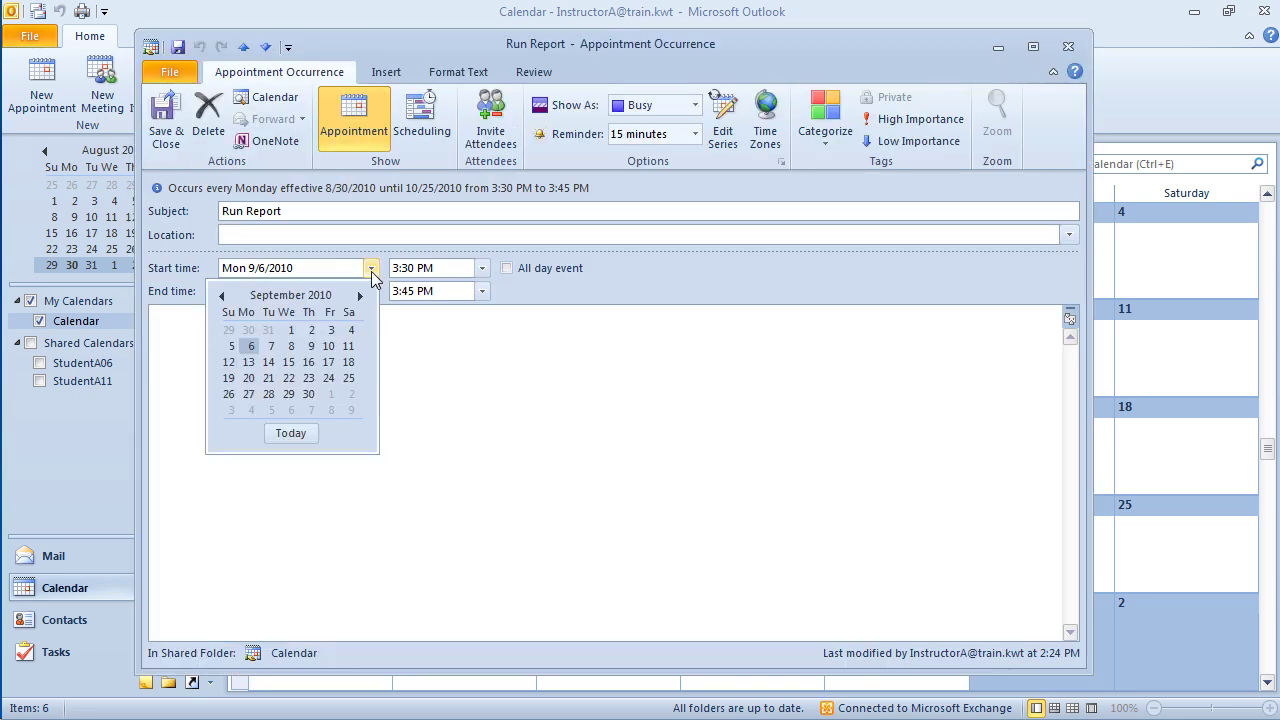
click(270, 345)
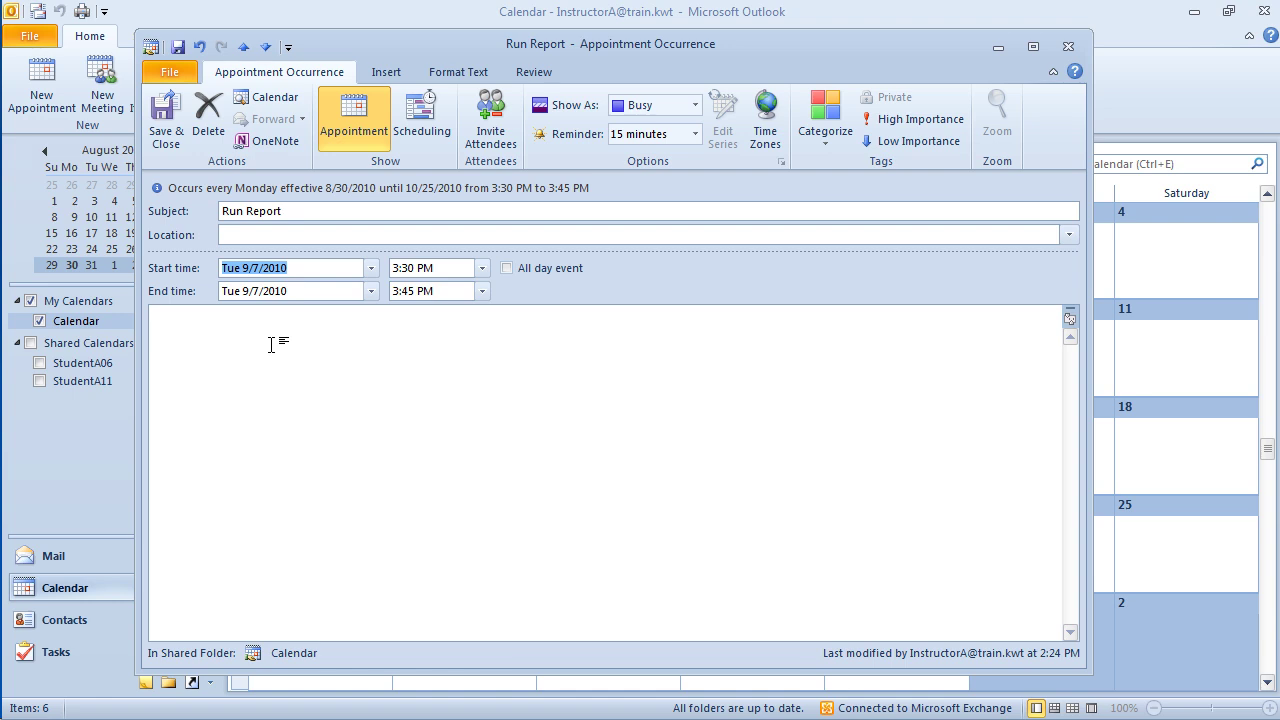
click(168, 135)
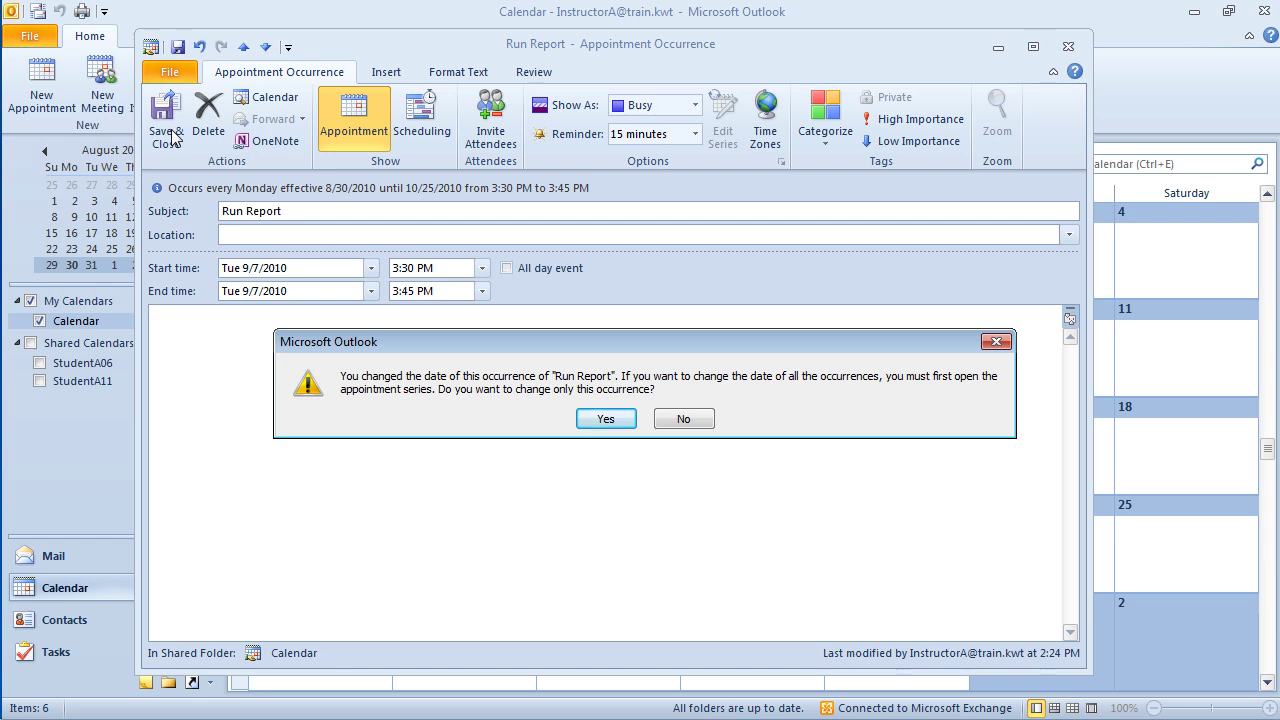
click(610, 421)
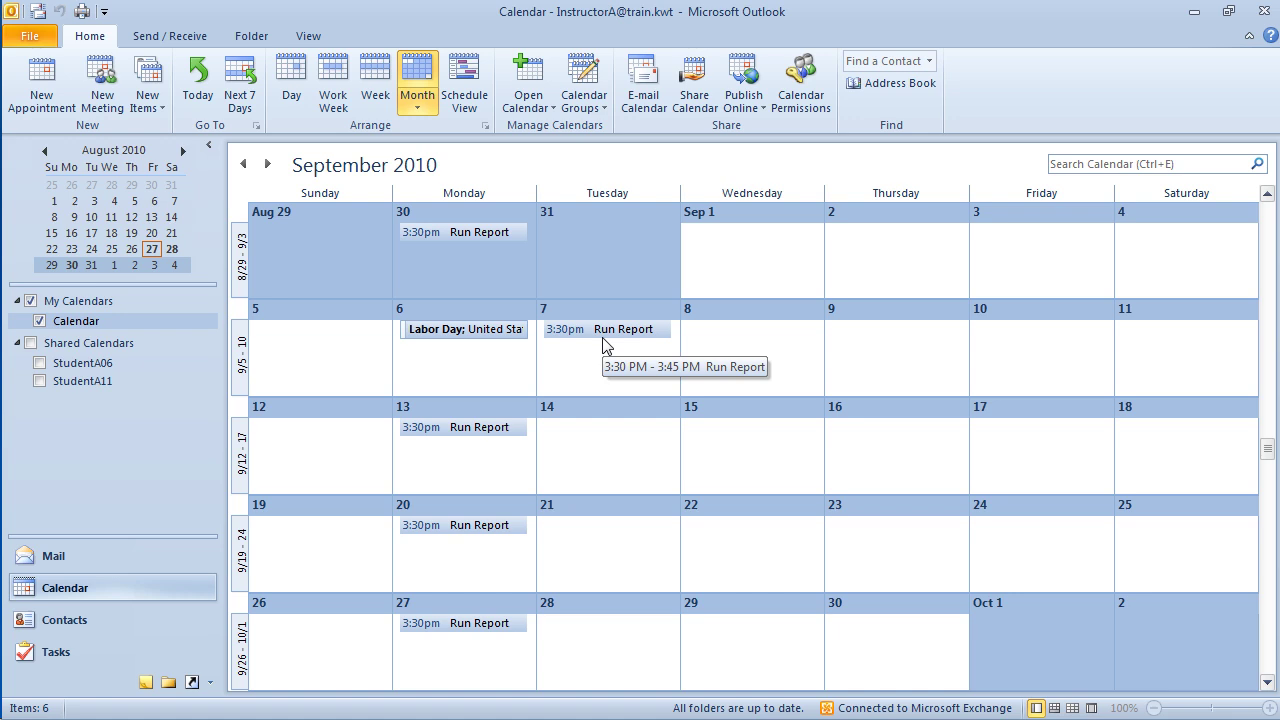
Step: Move the September 7 Run Report occurrence to Wednesday, September 8 directly in the month view, changing only this occurrence
drag(603, 340, 715, 340)
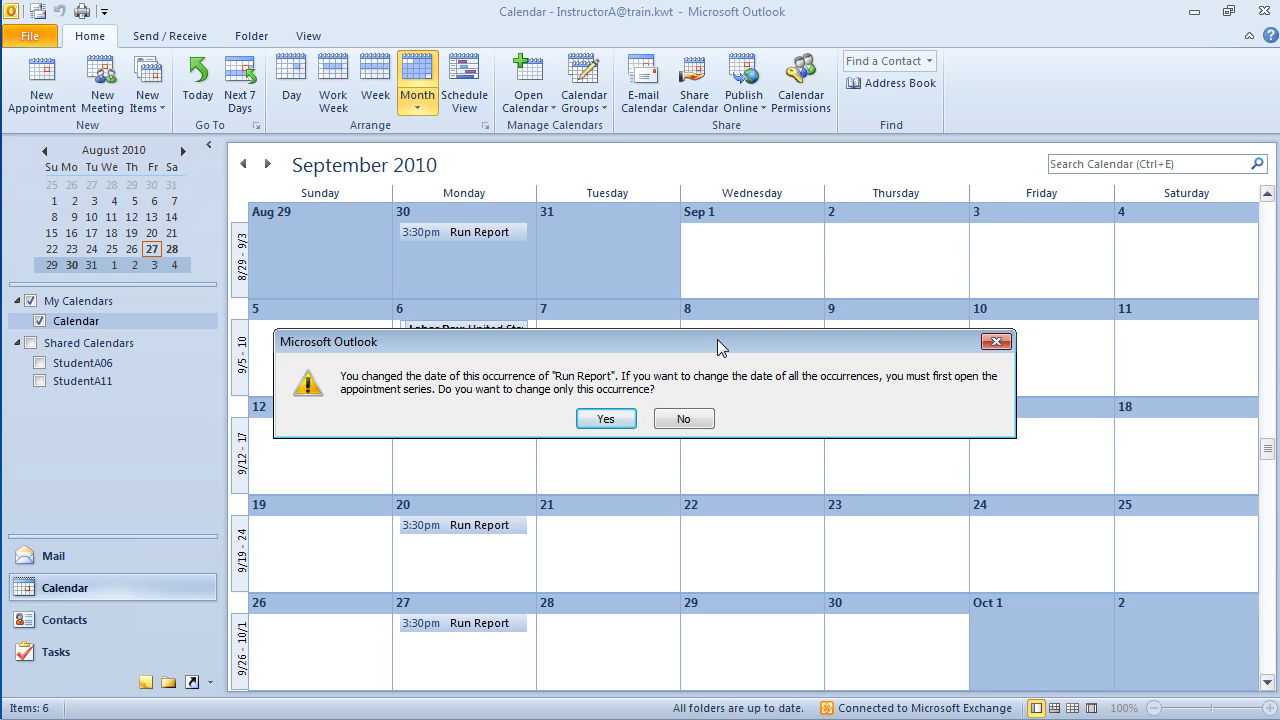
click(614, 421)
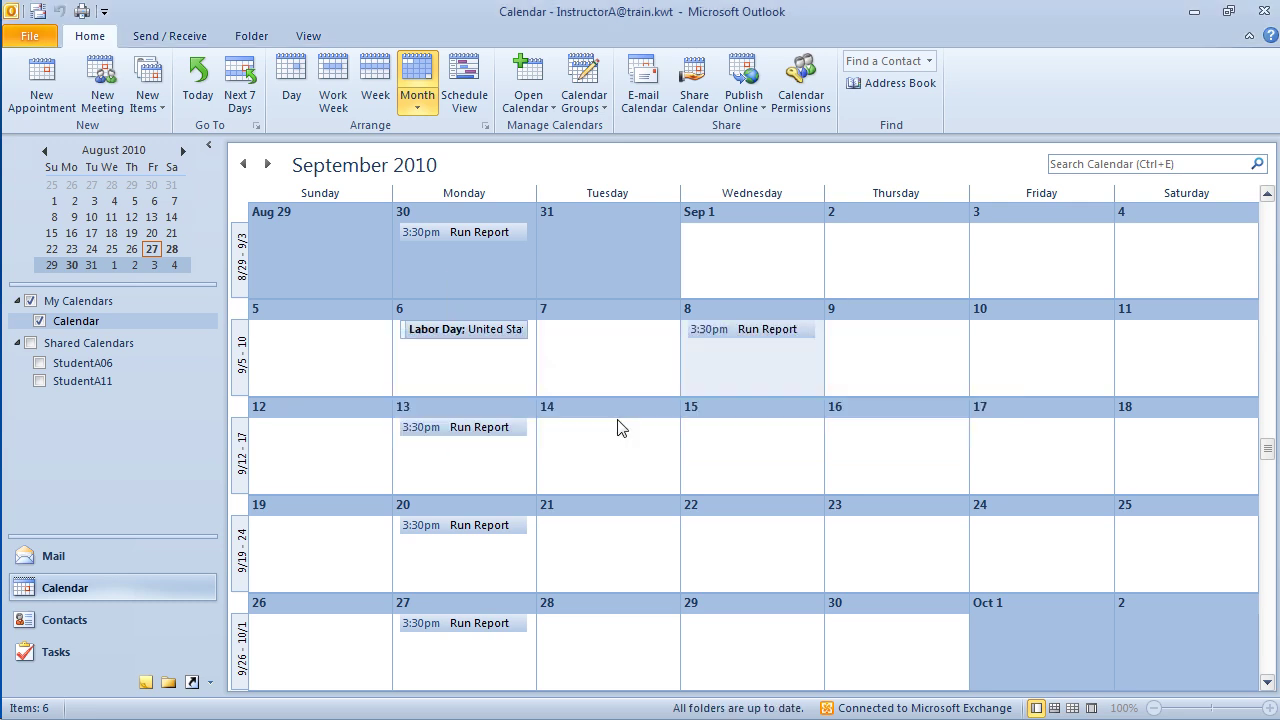
Step: Open the September 8 Run Report occurrence and delete only that occurrence from the series
click(760, 332)
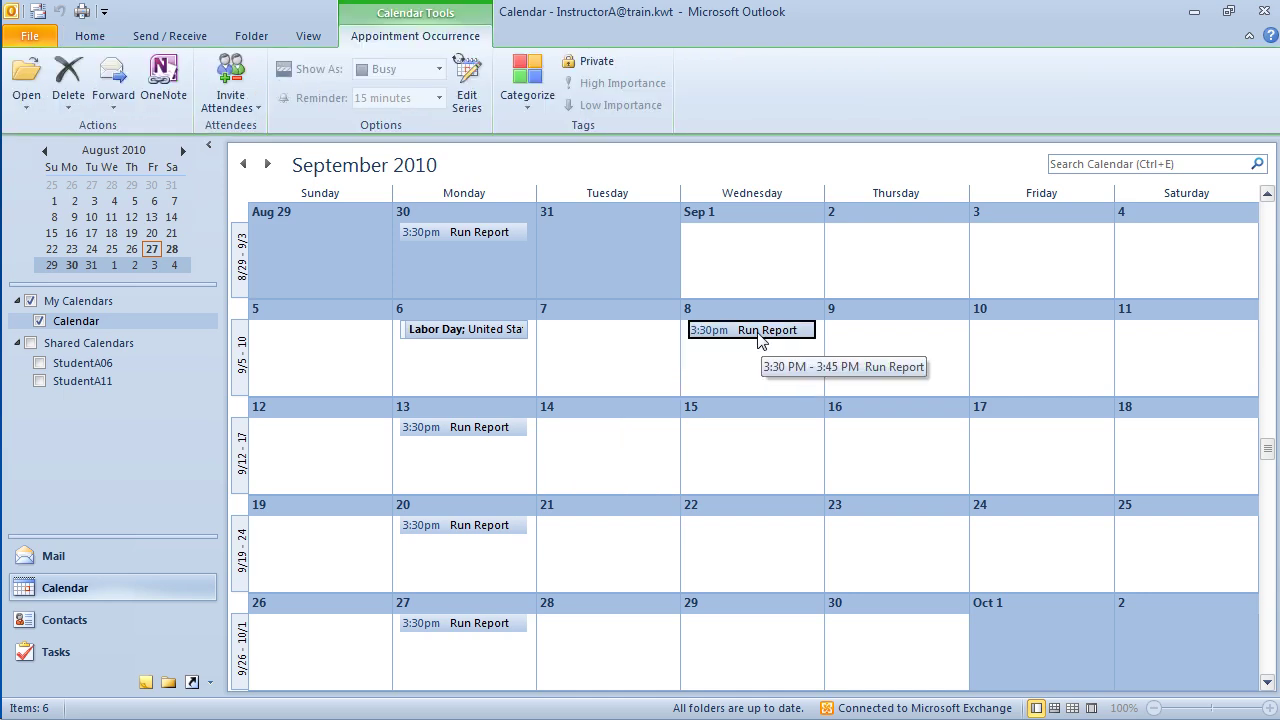
double_click(760, 333)
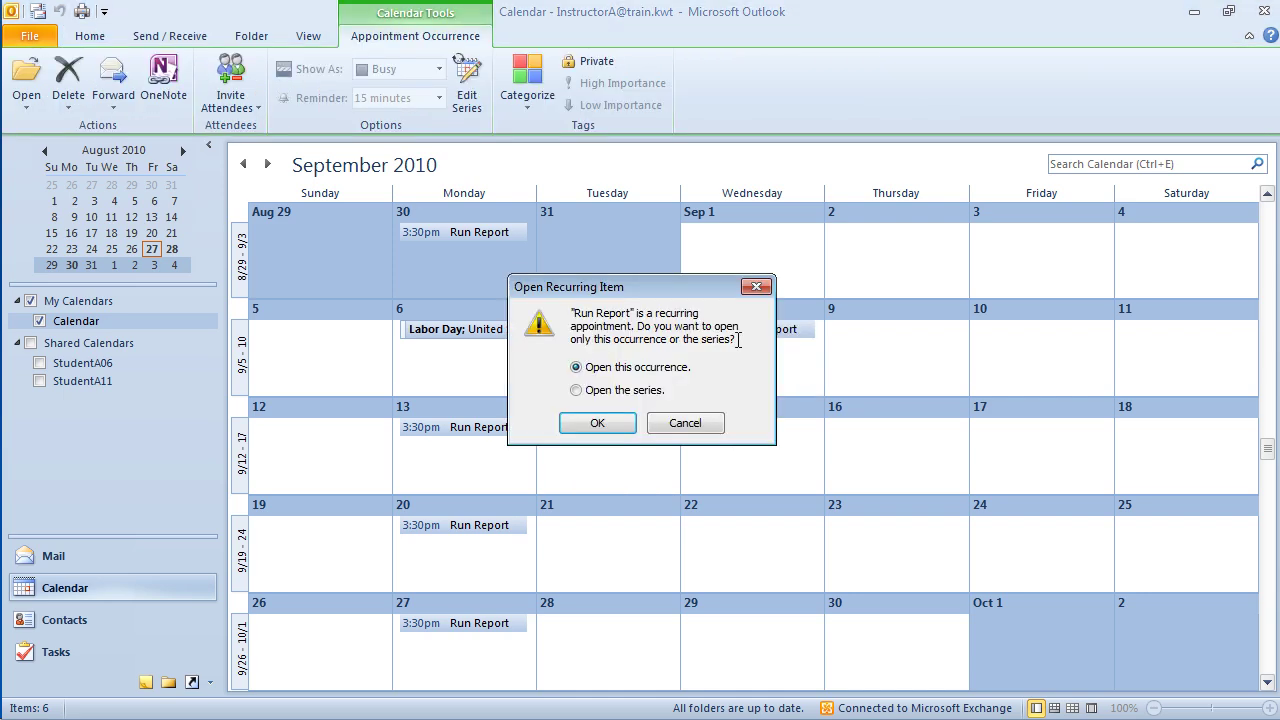
click(610, 428)
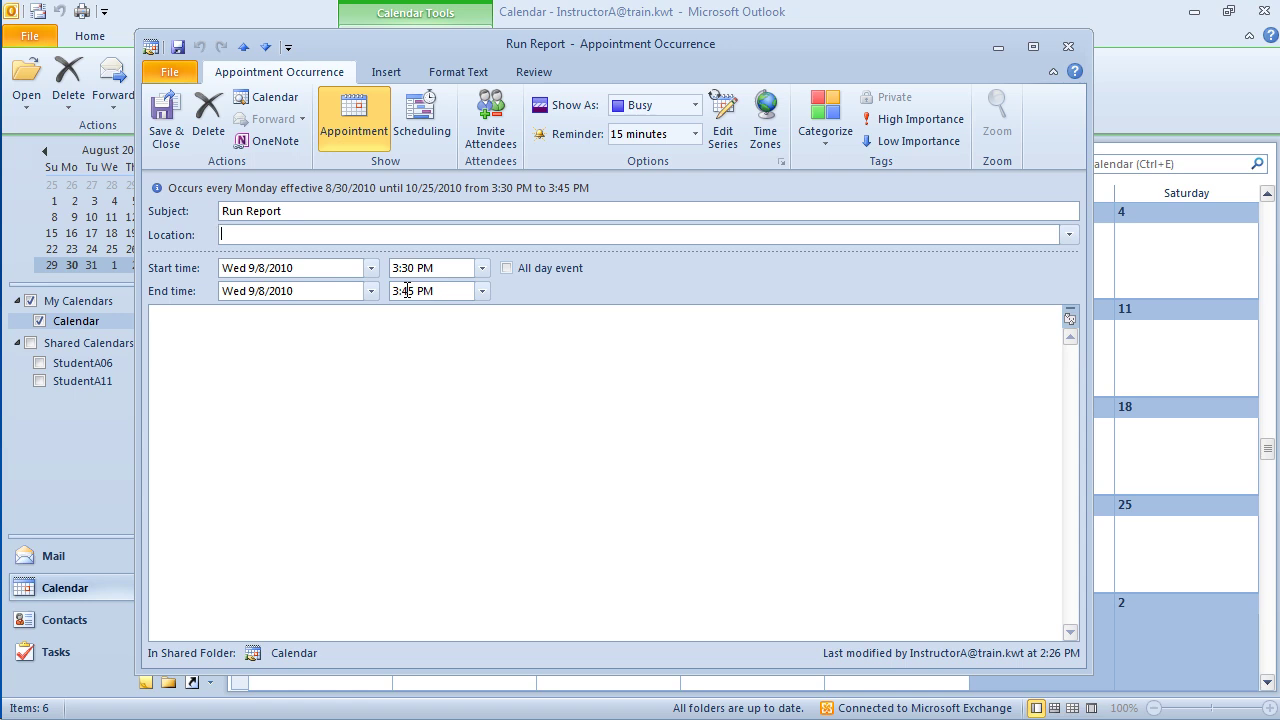
click(208, 120)
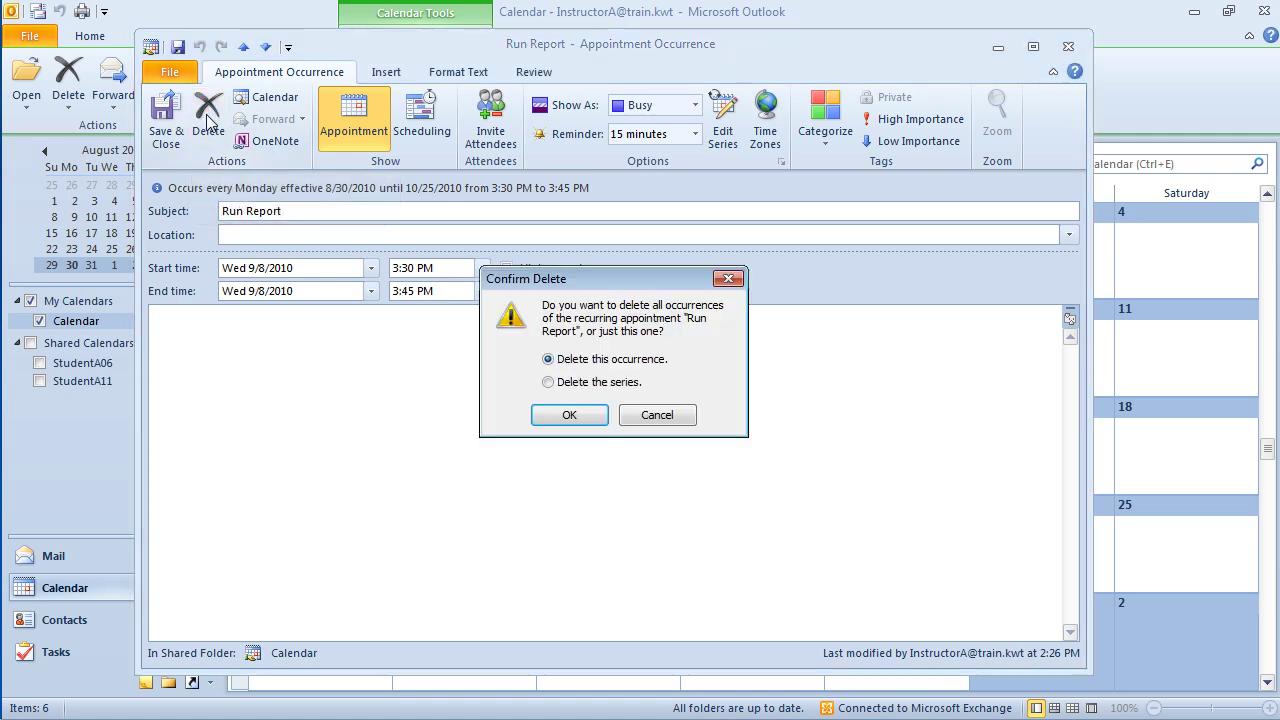
click(569, 415)
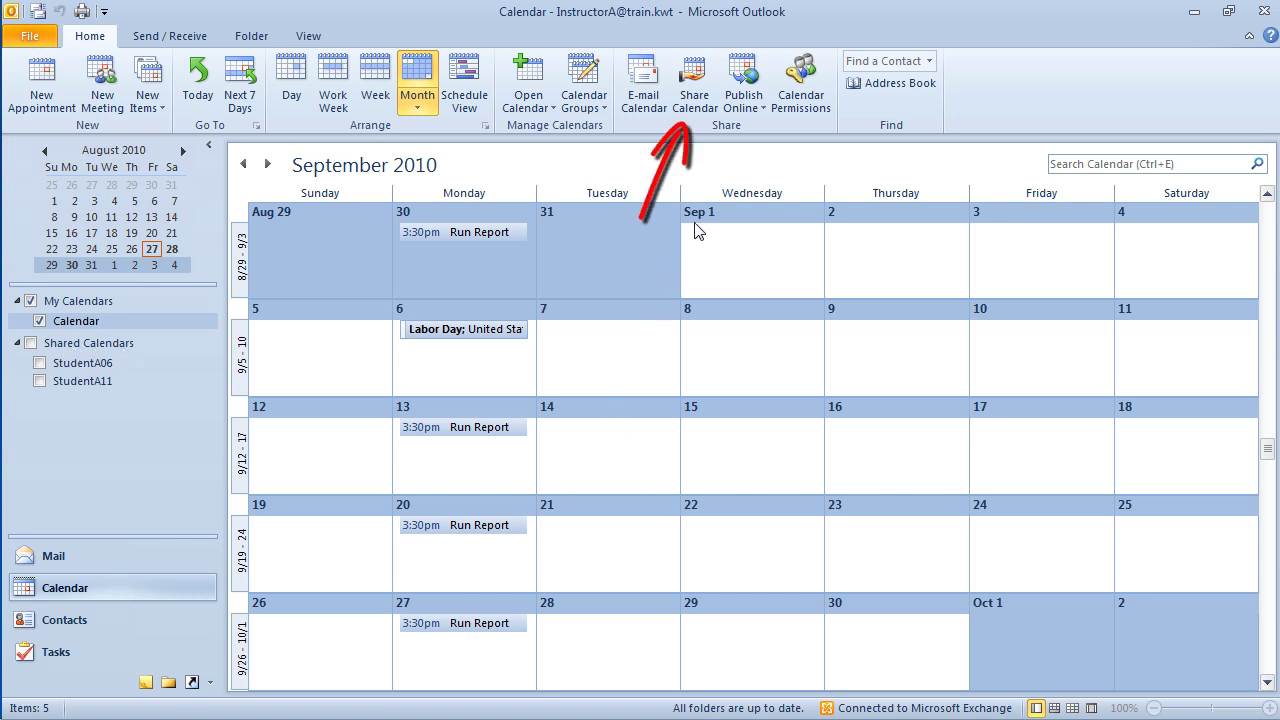
Step: Send a calendar sharing invitation to Classroom A from the Global Address List with Reviewer (read-only) permissions
click(695, 103)
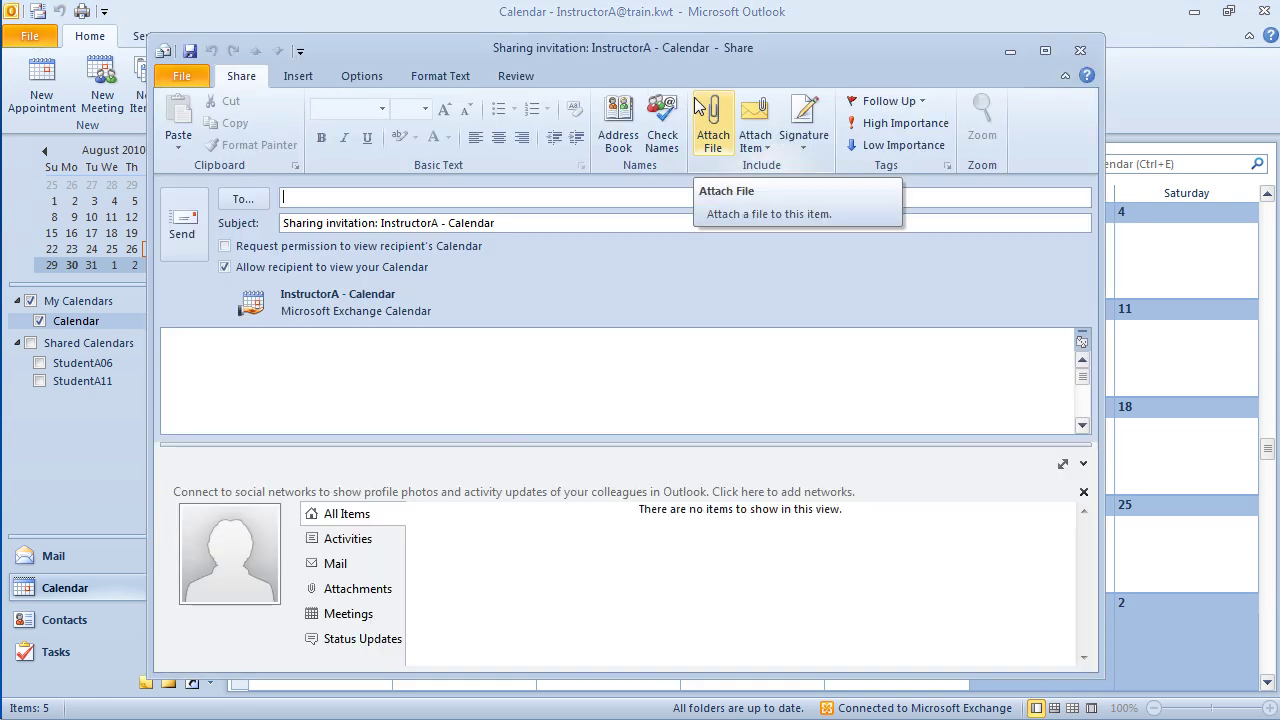
click(245, 200)
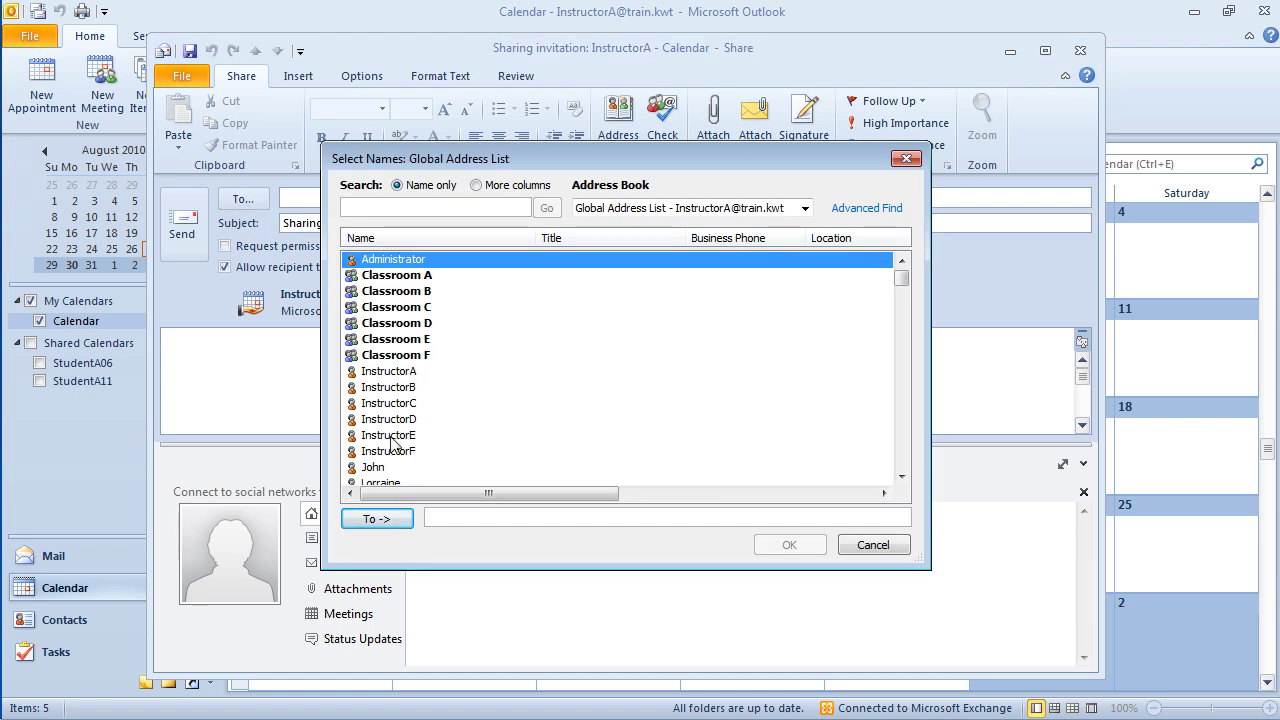
double_click(392, 278)
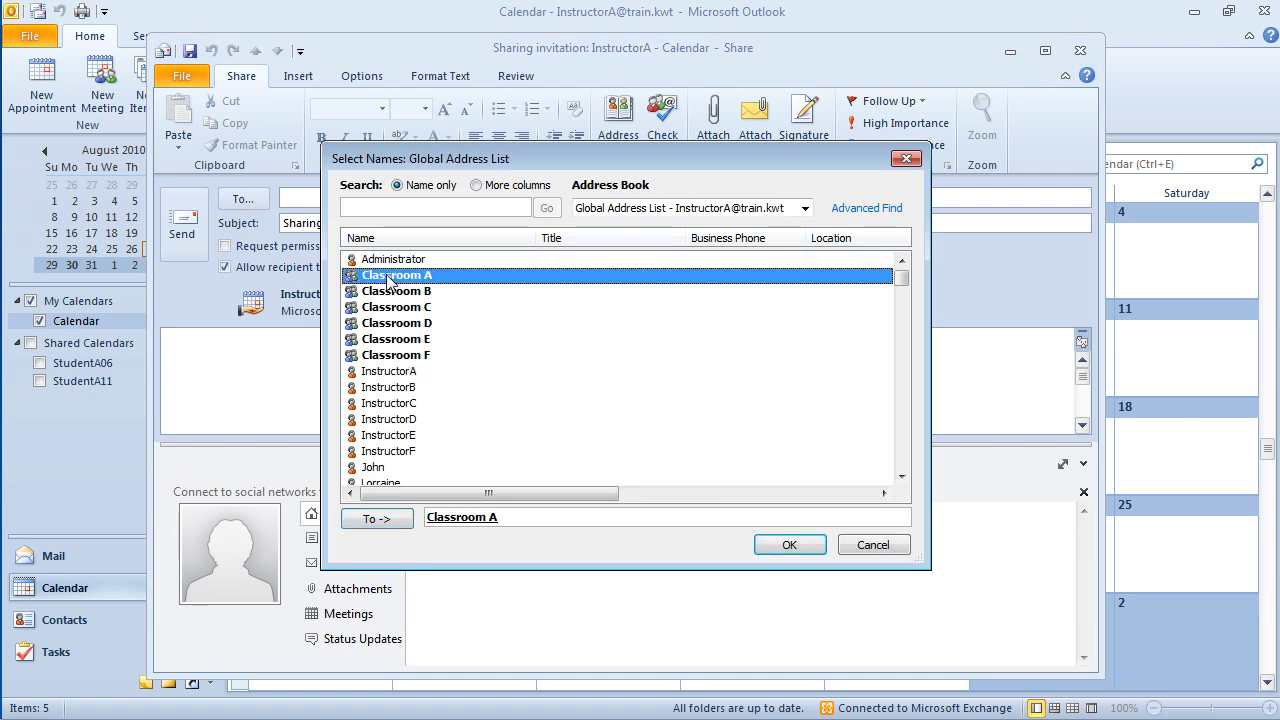
click(790, 548)
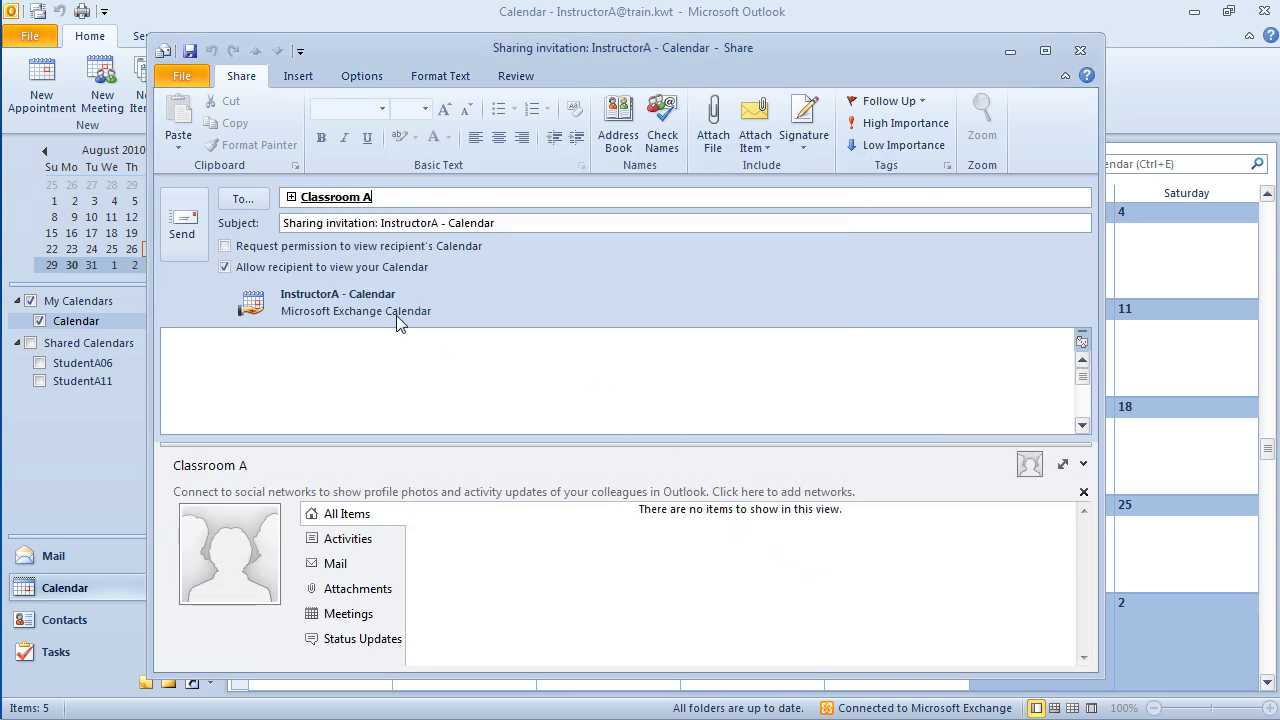
click(187, 228)
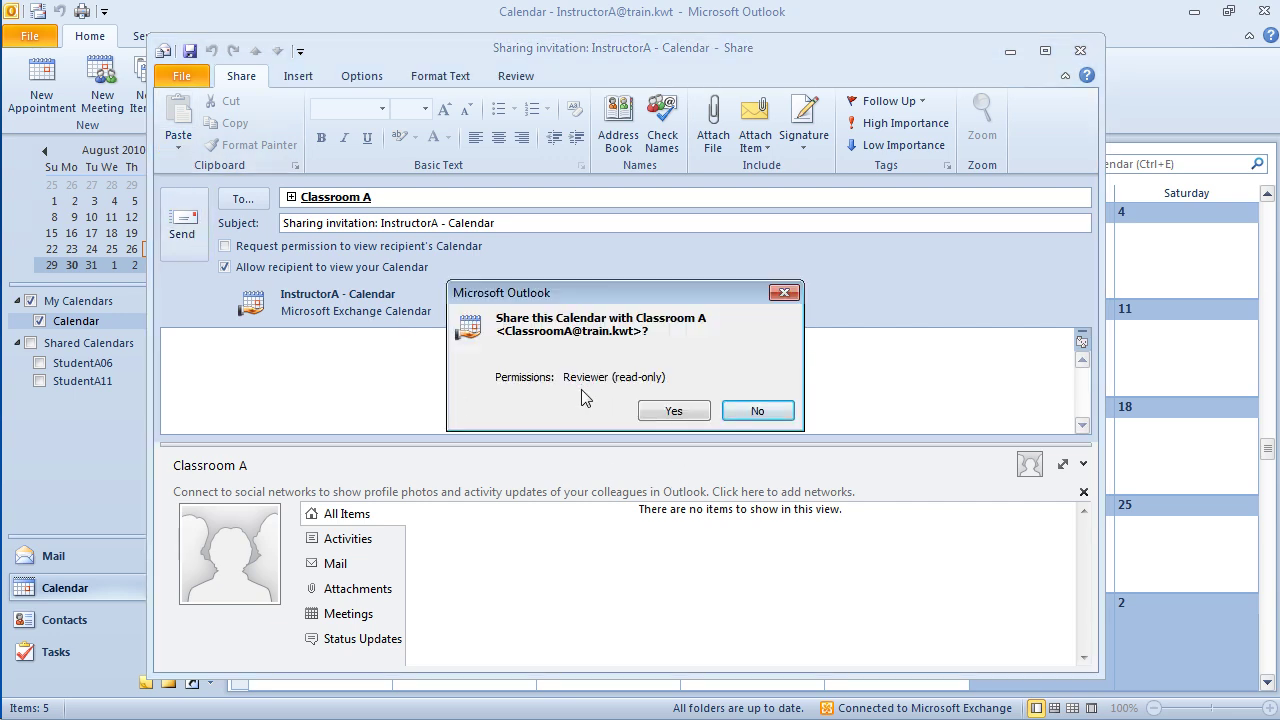
click(674, 411)
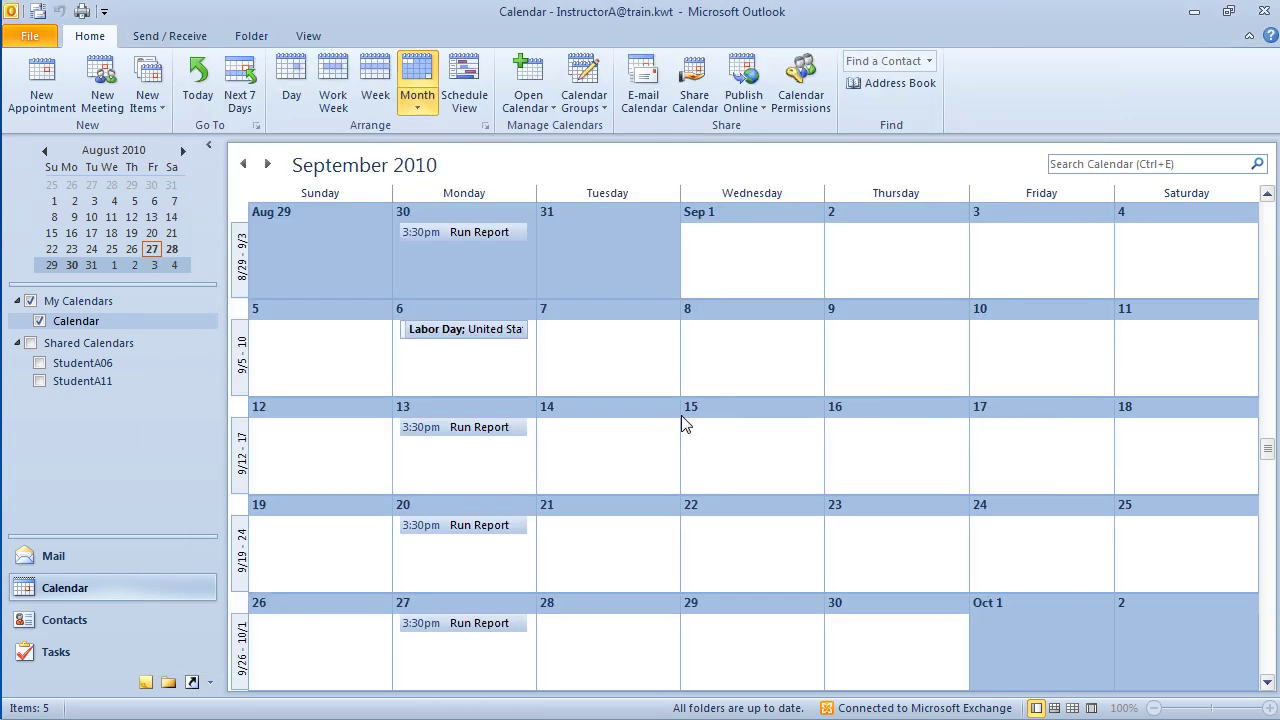
Step: Display the current week in week view with the shared calendars StudentA06 and StudentA11 beside the main calendar
click(369, 80)
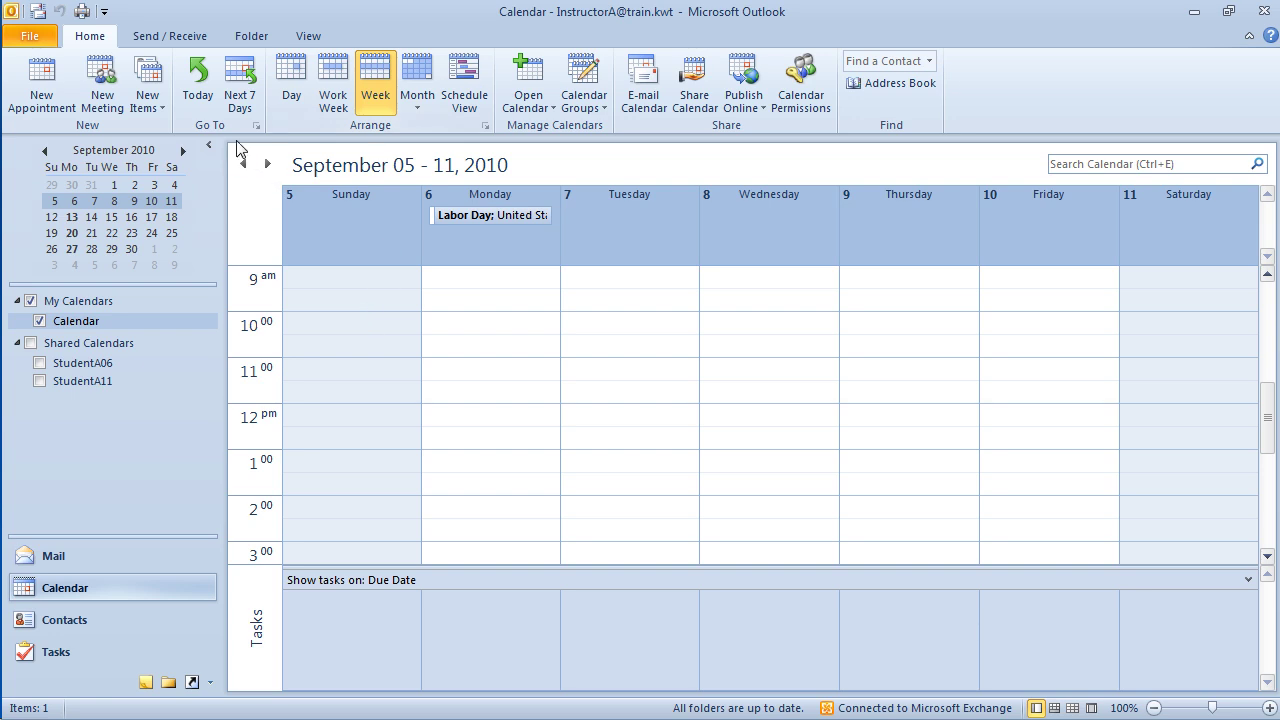
click(201, 85)
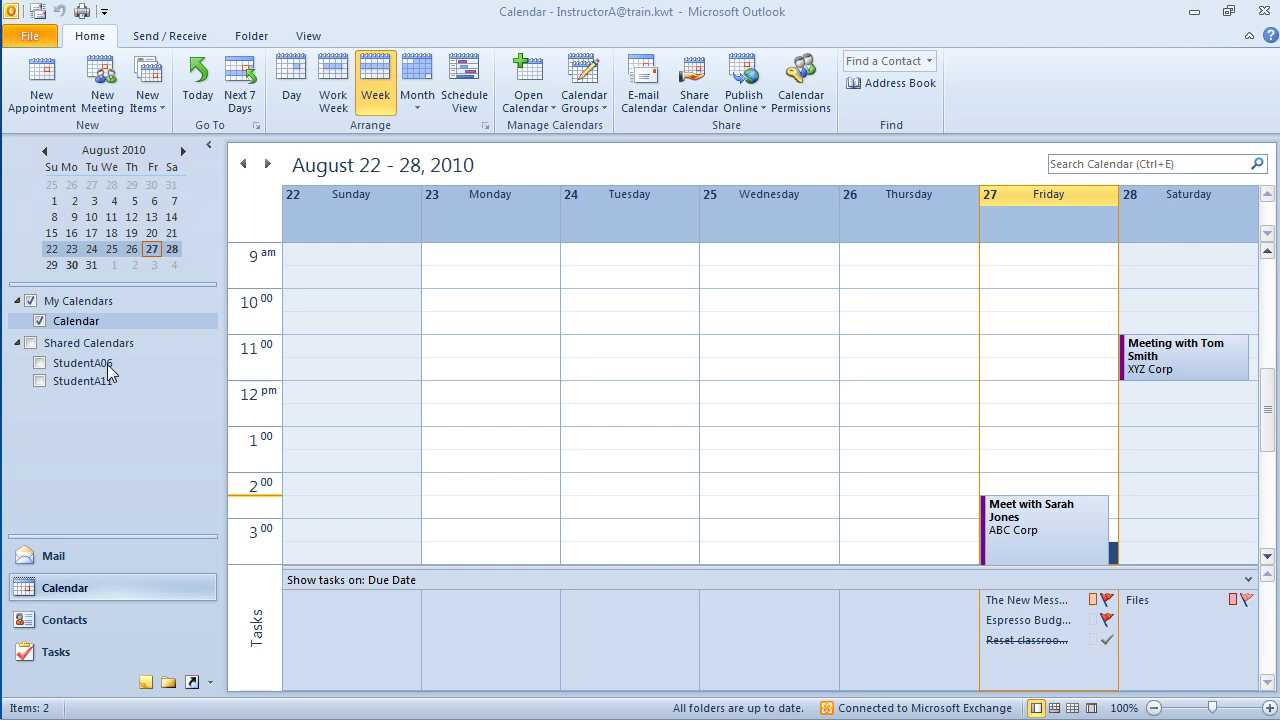
click(40, 364)
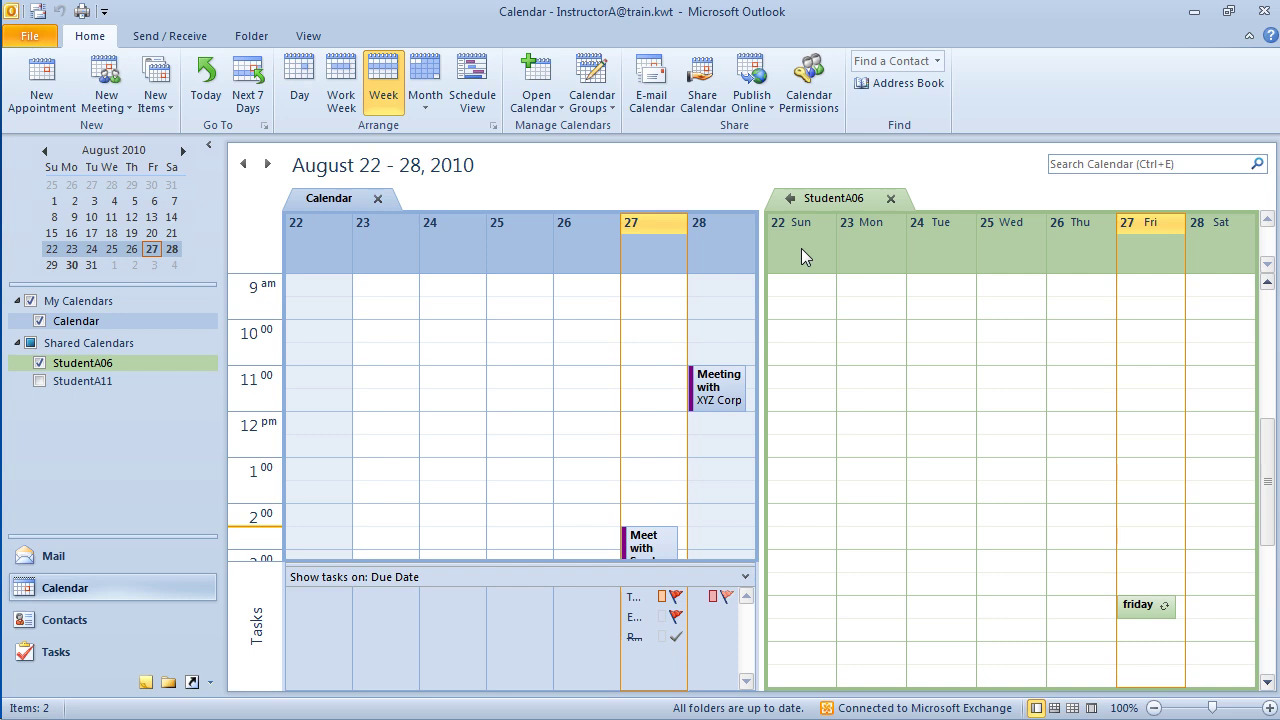
click(40, 381)
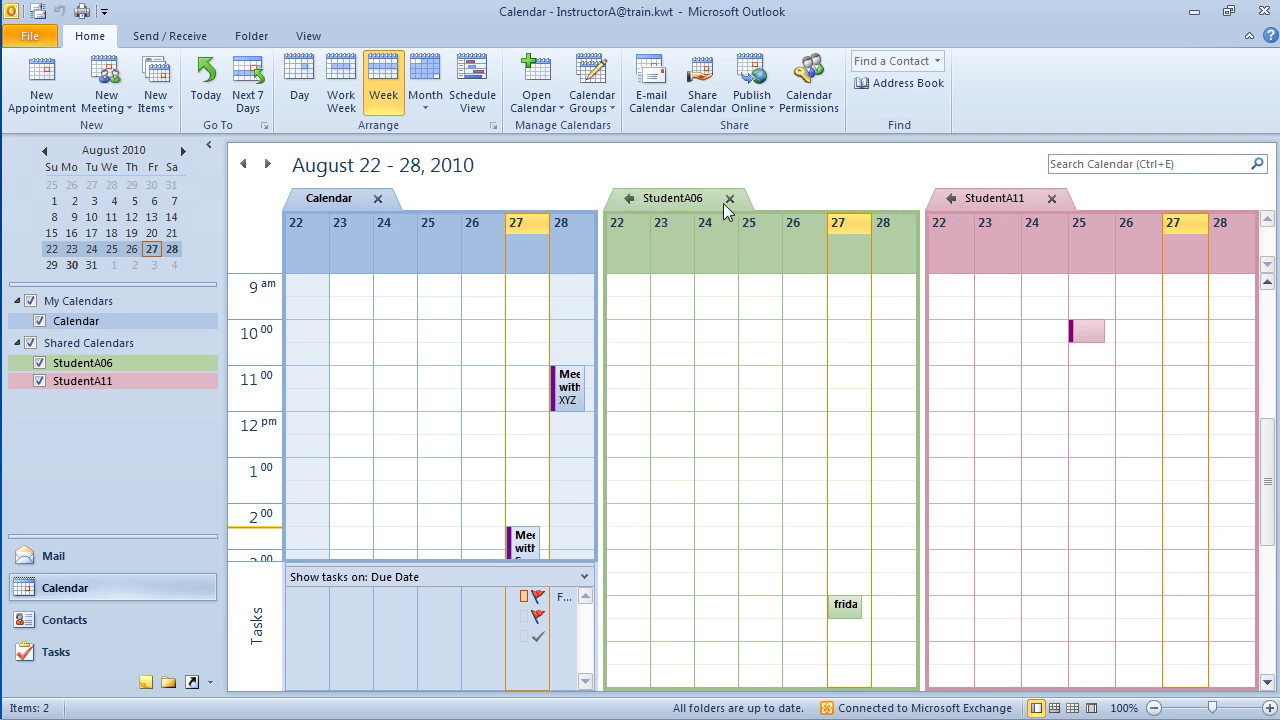
Step: Overlay the StudentA06 and StudentA11 calendars on the main calendar
click(632, 202)
click(631, 199)
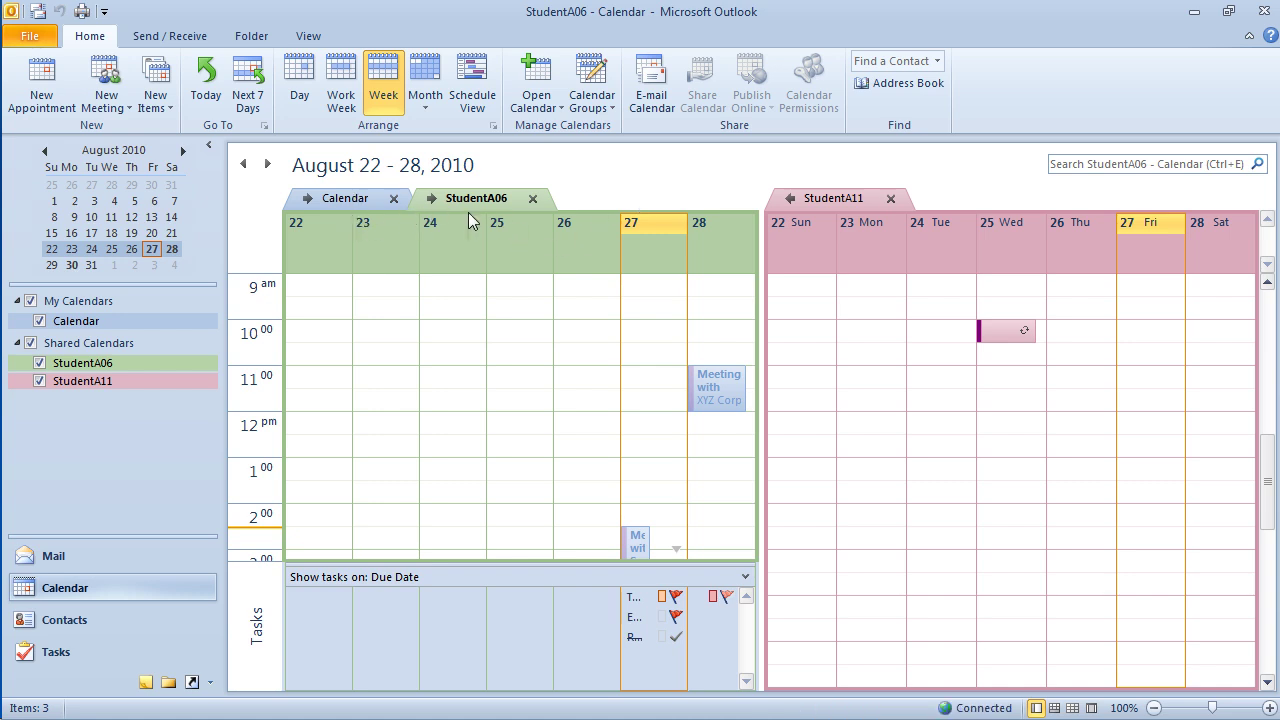
click(791, 201)
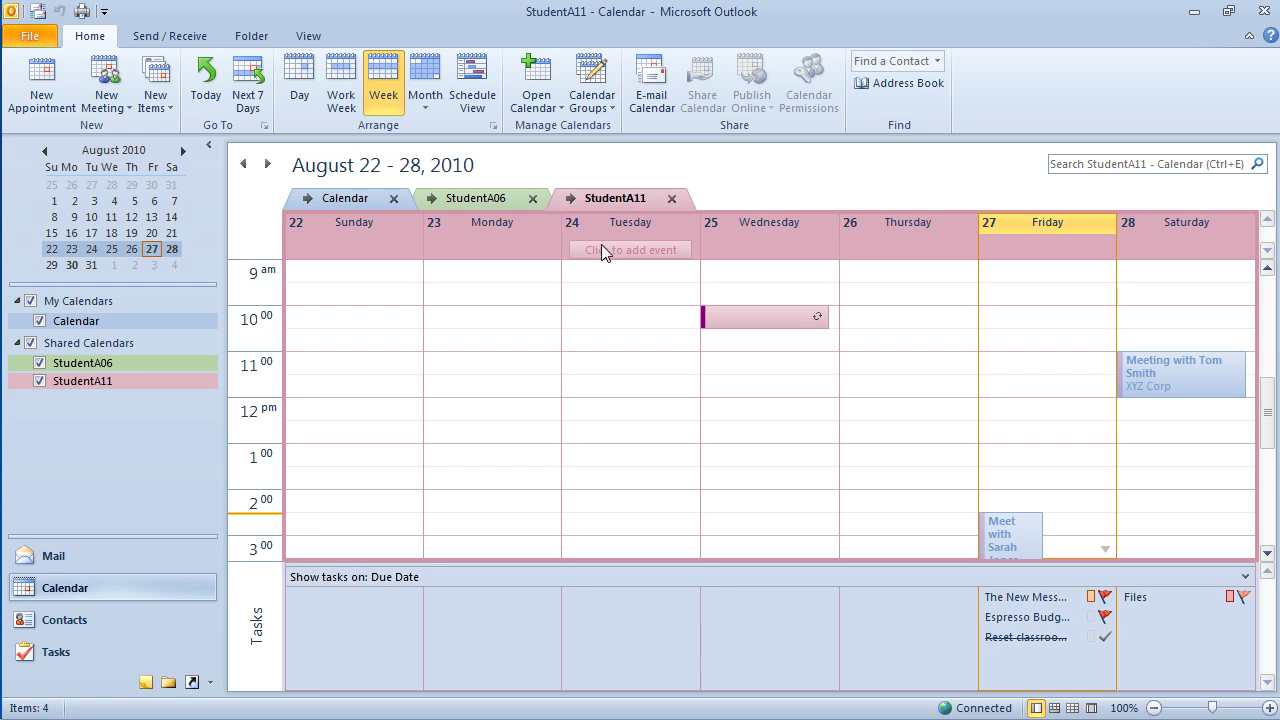
Step: Return the overlaid calendars to side-by-side display and hide both StudentA11 and StudentA06
click(570, 198)
click(433, 199)
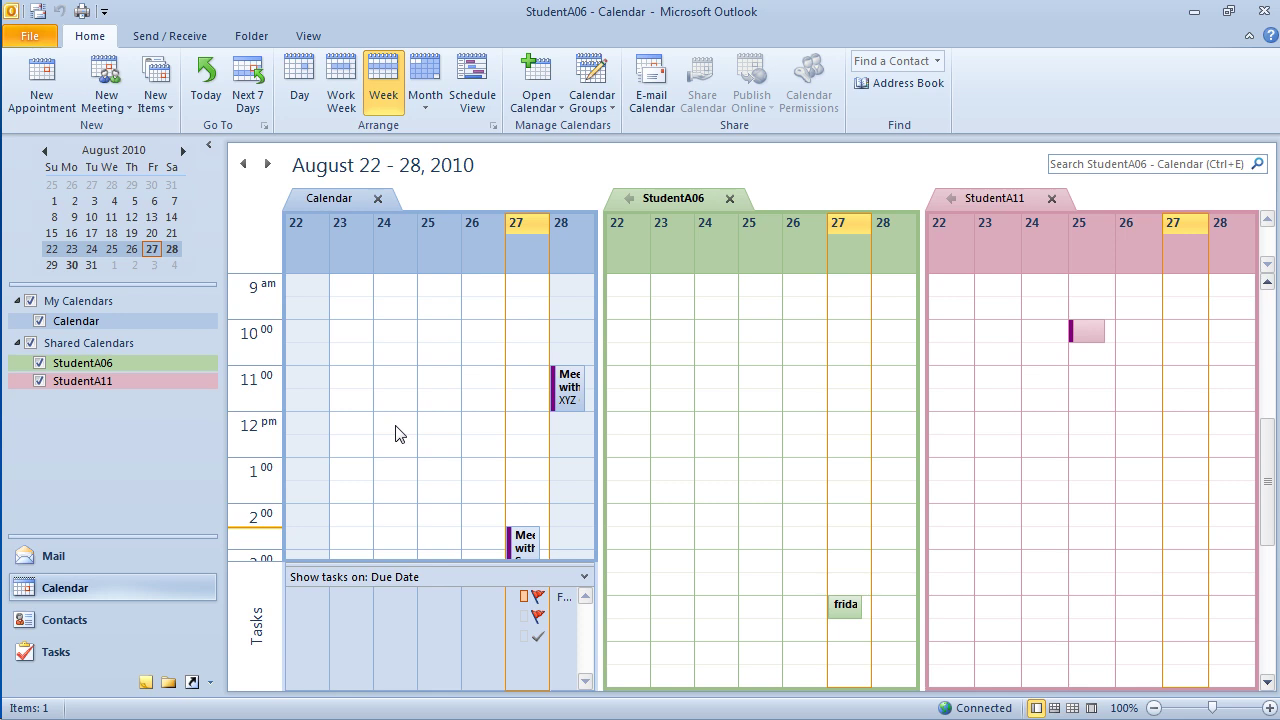
click(39, 380)
click(39, 364)
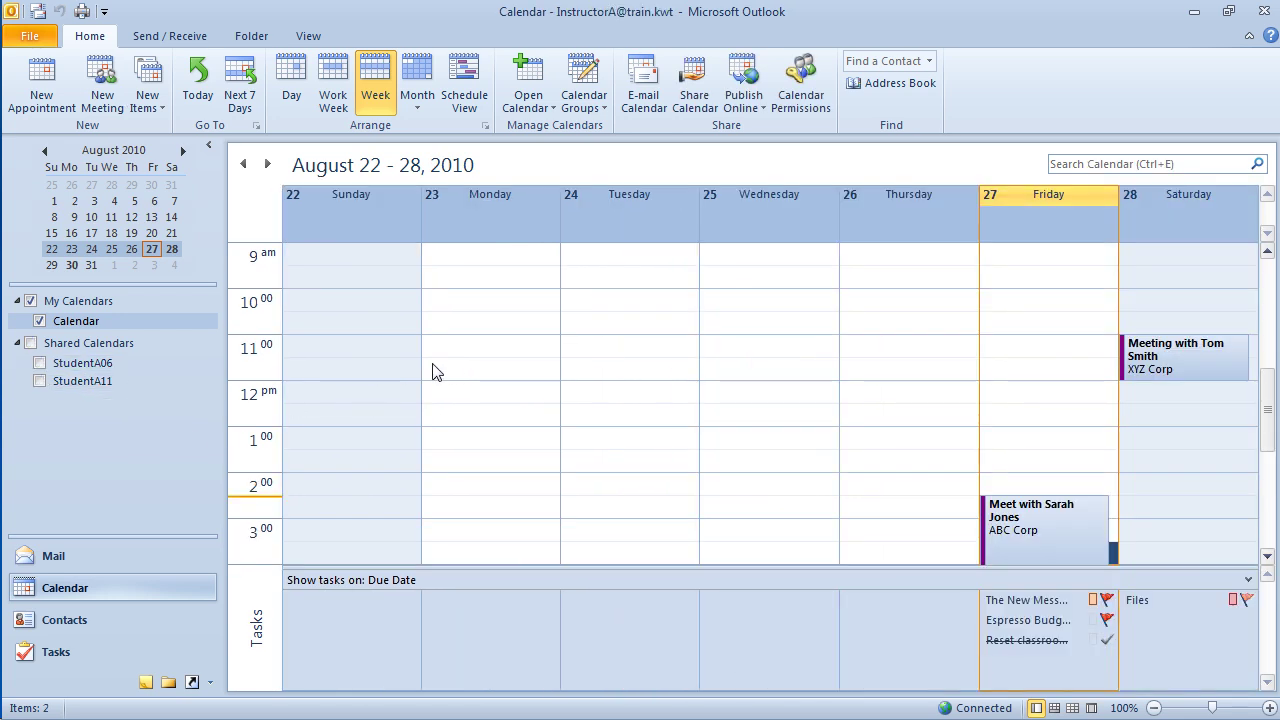